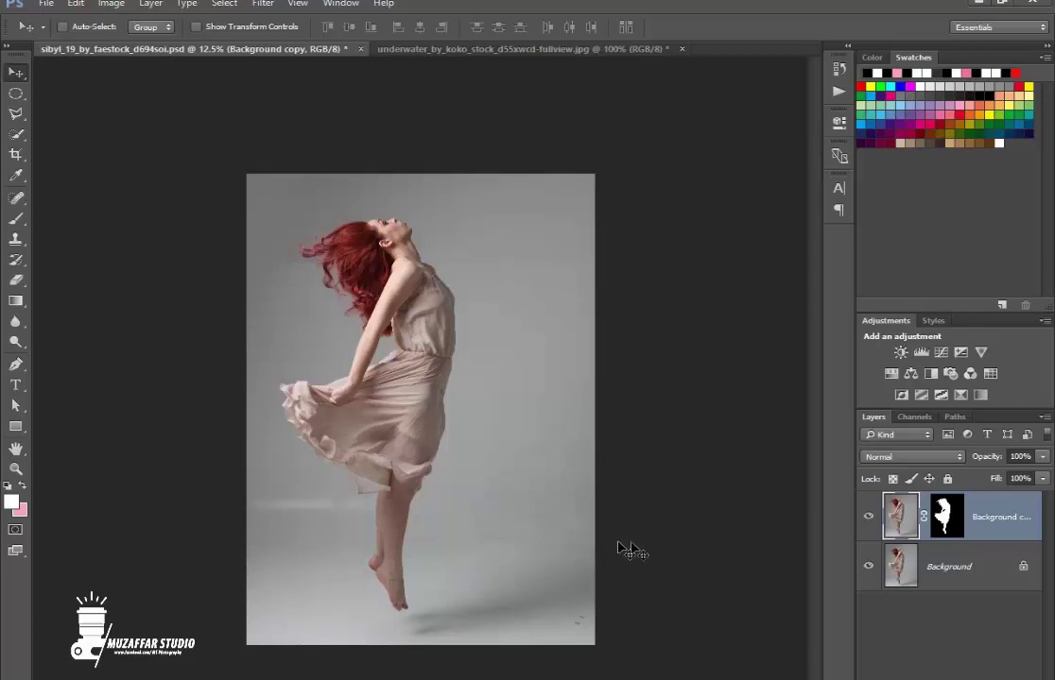
Hide the Background layer and zoom in and out to inspect the dancer cutout
click(869, 568)
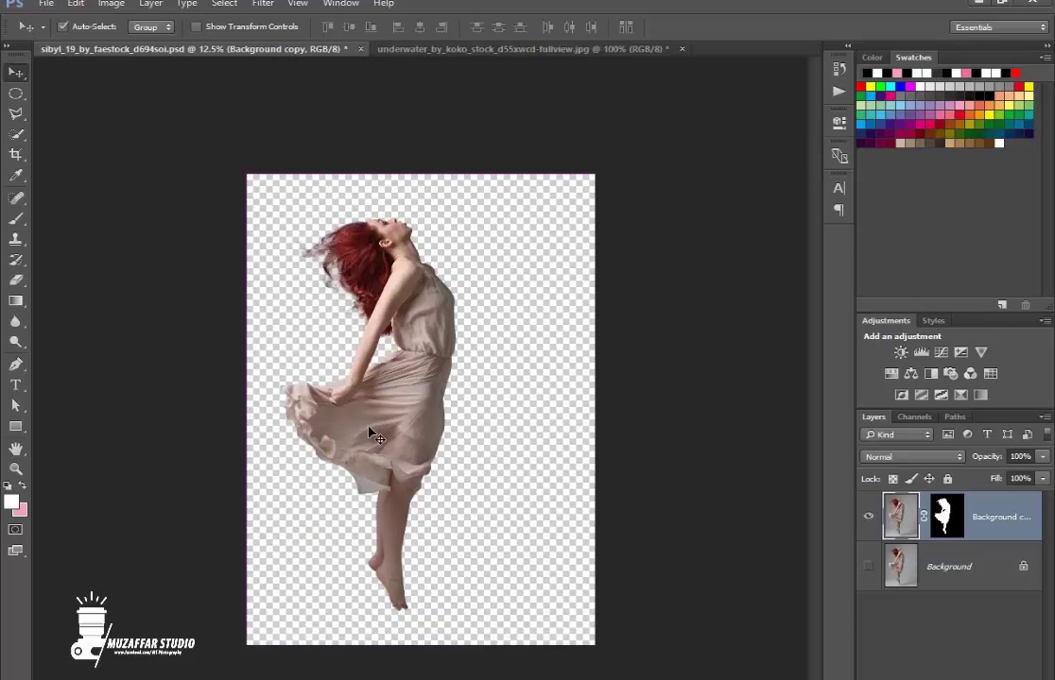
key(ctrl+minus)
key(ctrl+plus)
key(ctrl+plus)
key(ctrl+minus)
key(ctrl+plus)
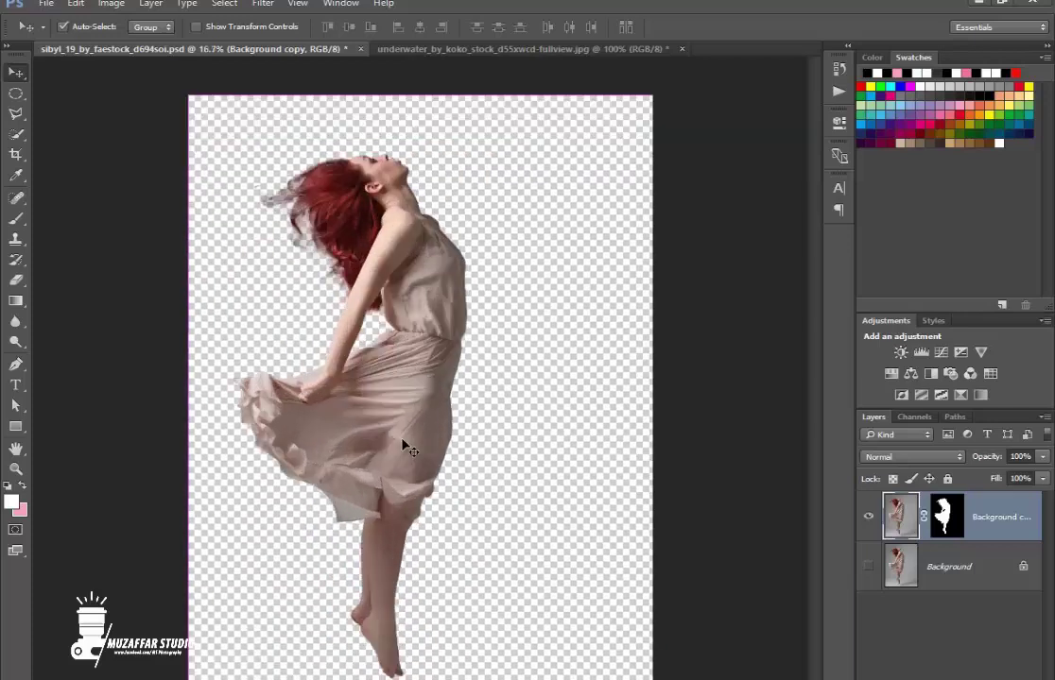
key(ctrl+minus)
Nudge the cut-out dancer slightly to the right on the canvas
drag(406, 440, 412, 439)
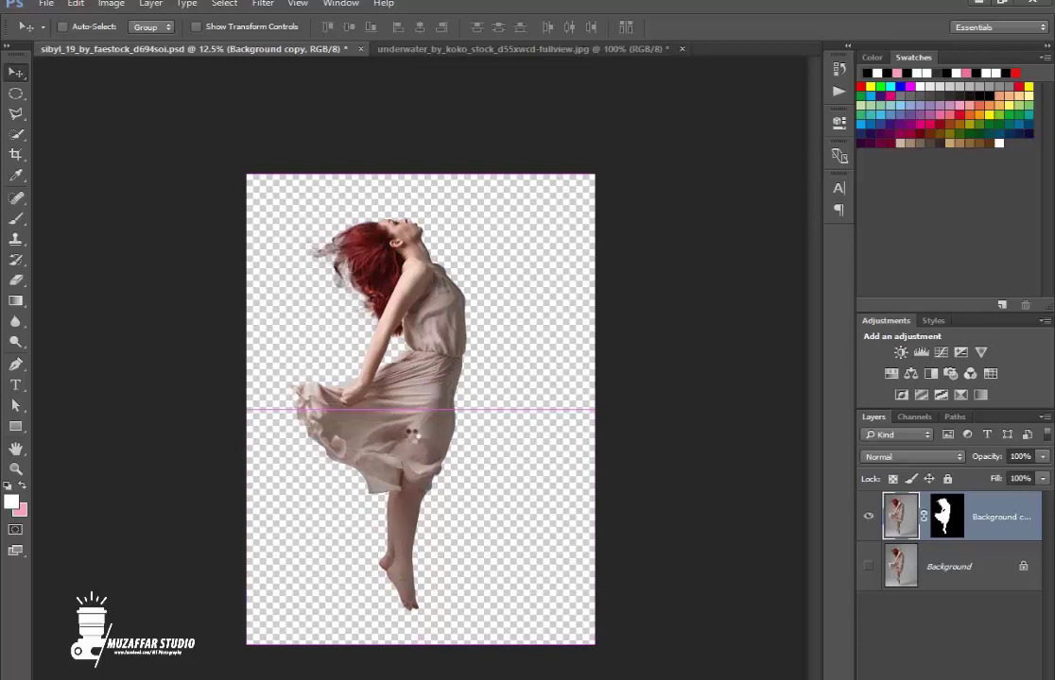
key(ctrl+minus)
key(ctrl+plus)
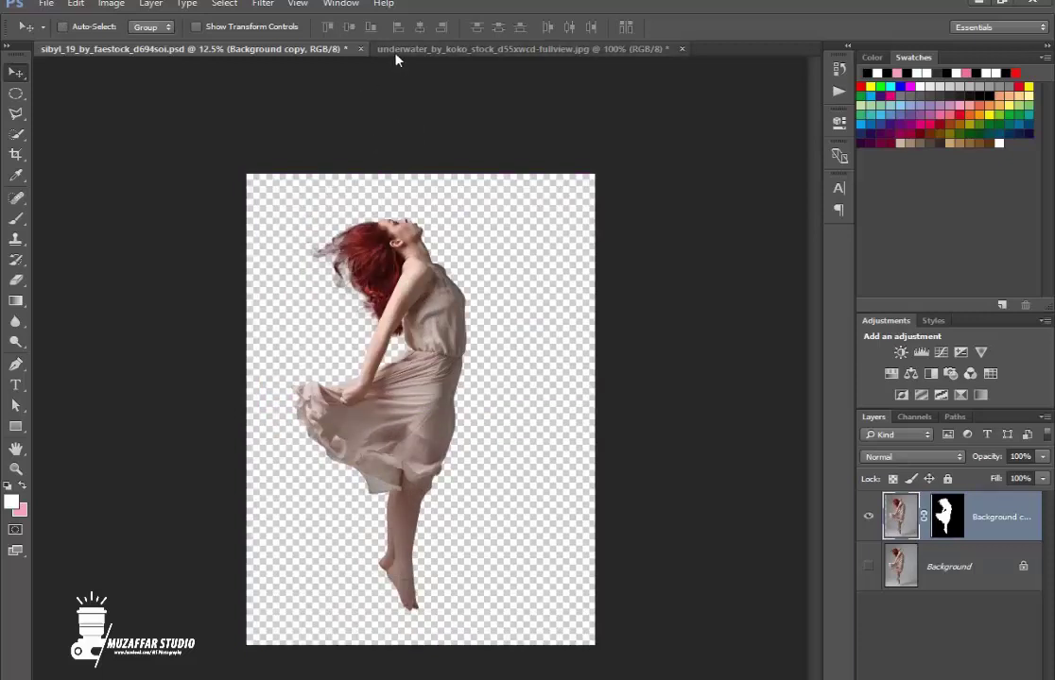
Drag the underwater photo into the dancer document and begin scaling it up
click(404, 49)
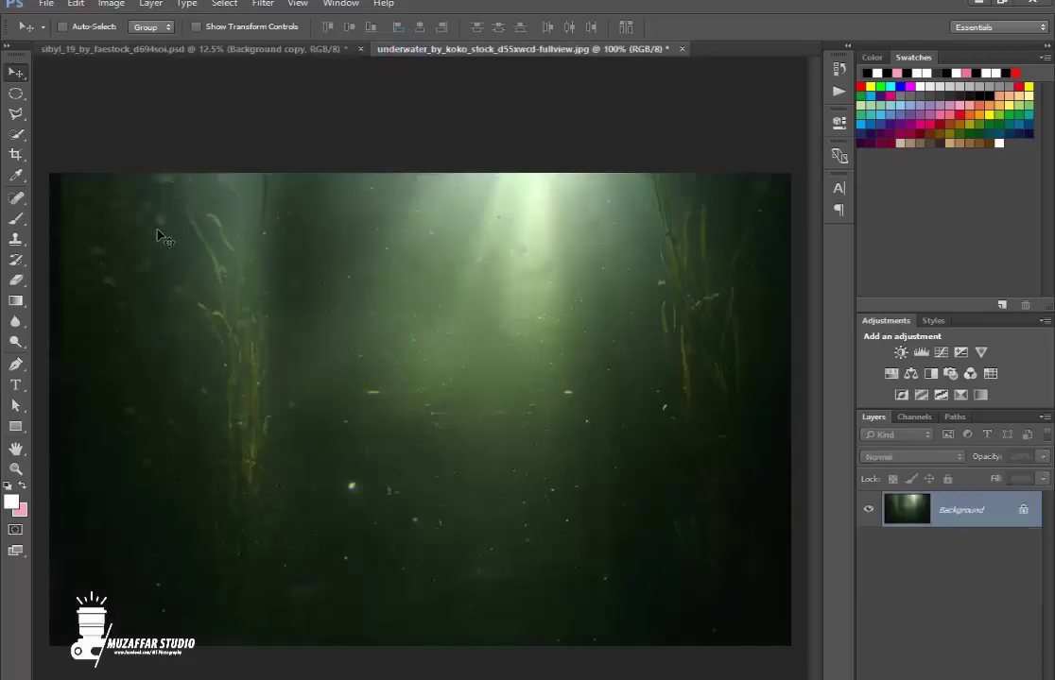
mouse_move(159, 233)
mouse_down()
mouse_move(130, 54)
mouse_move(350, 364)
mouse_up()
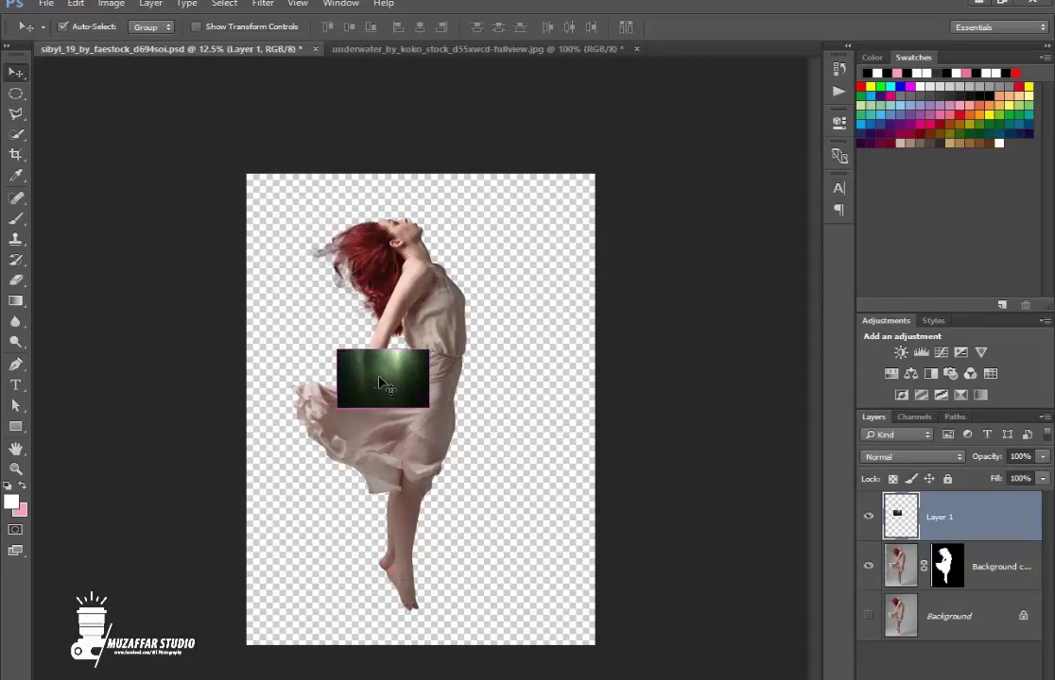
key(ctrl+t)
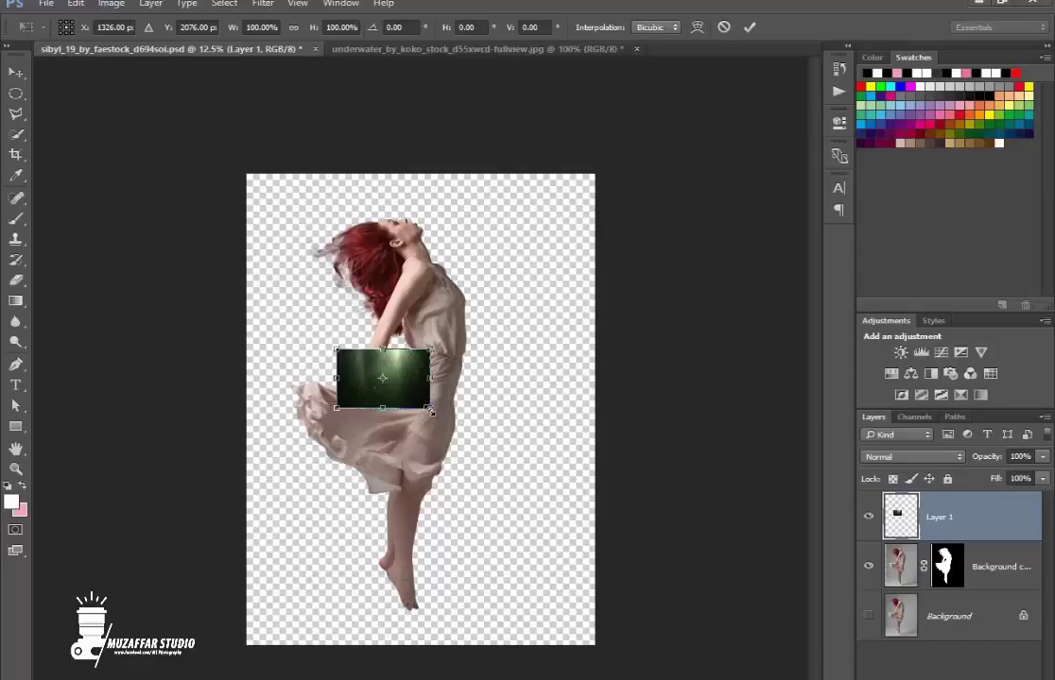
drag(431, 416, 841, 667)
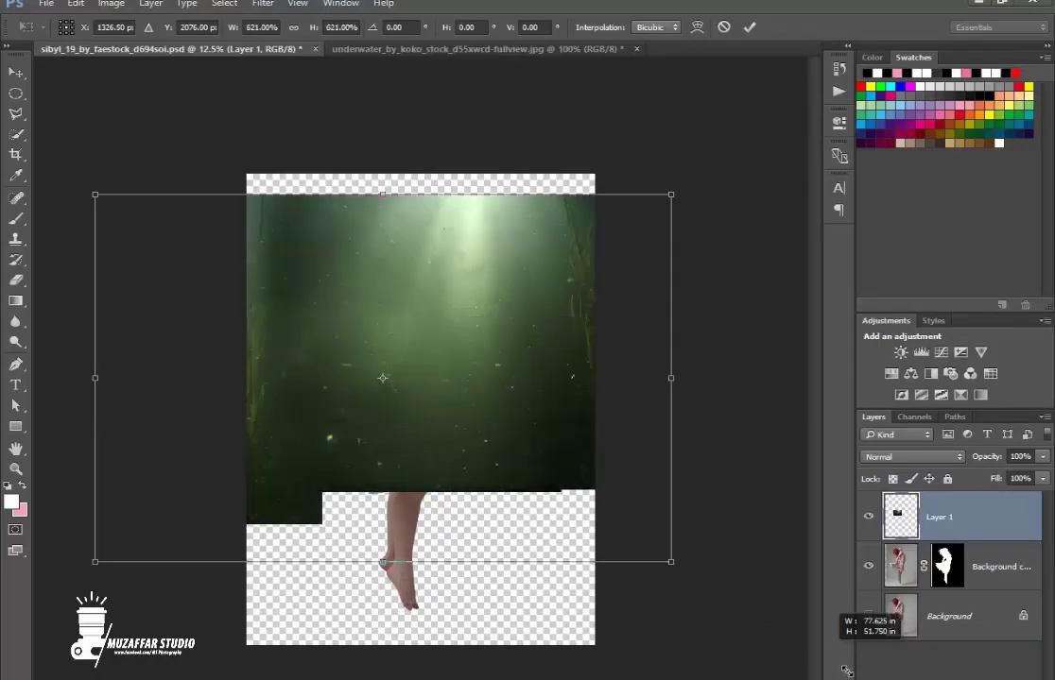
drag(841, 667, 855, 676)
drag(581, 511, 458, 464)
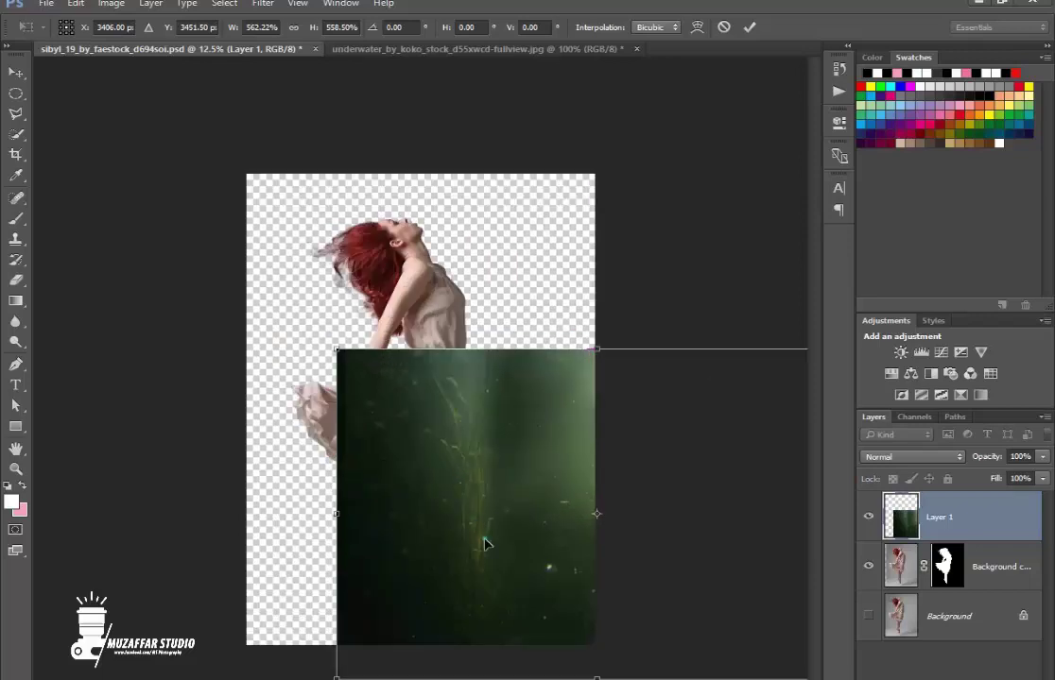
drag(485, 545, 341, 475)
Stretch the underwater image to cover the whole canvas and commit the transform
mouse_move(714, 280)
mouse_down()
mouse_move(868, 189)
mouse_move(869, 156)
mouse_up()
key(ctrl+minus)
drag(744, 556, 779, 562)
key(ctrl+minus)
key(ctrl+plus)
mouse_move(514, 513)
mouse_down()
mouse_move(336, 518)
mouse_move(387, 523)
mouse_up()
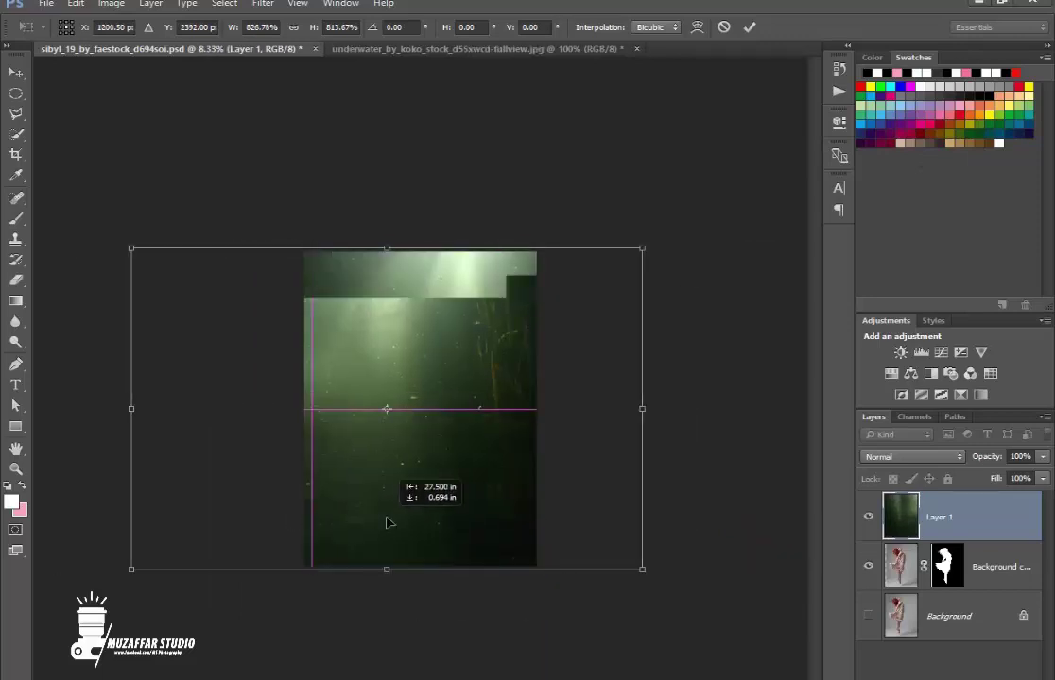
key(Return)
key(ctrl+plus)
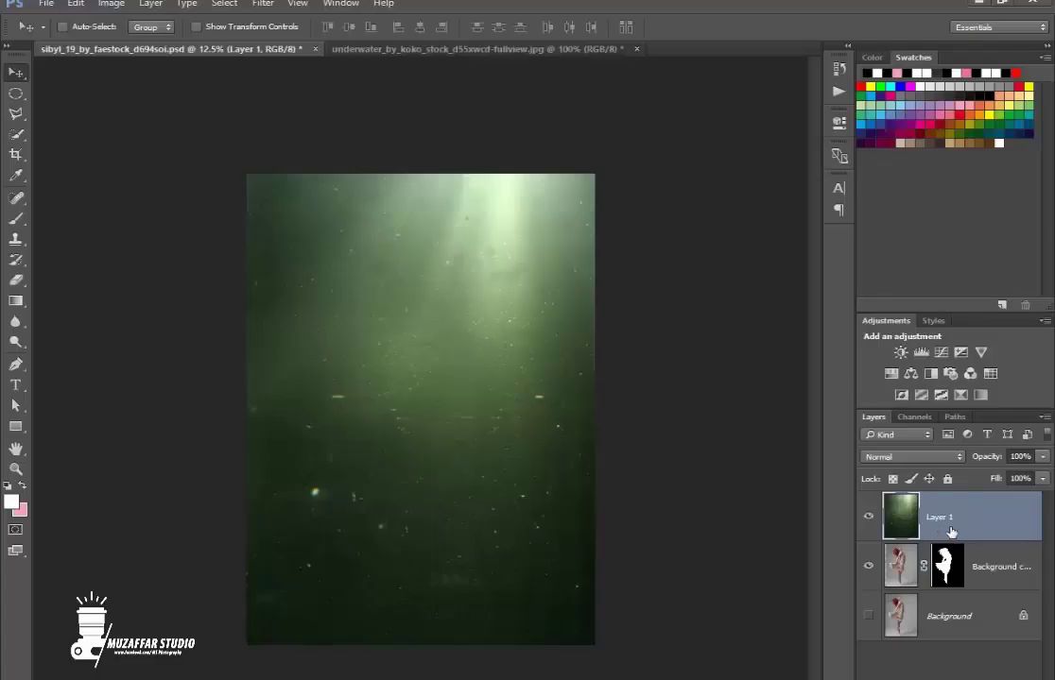
Move the underwater Layer 1 below the dancer's Background copy layer
drag(970, 537, 974, 588)
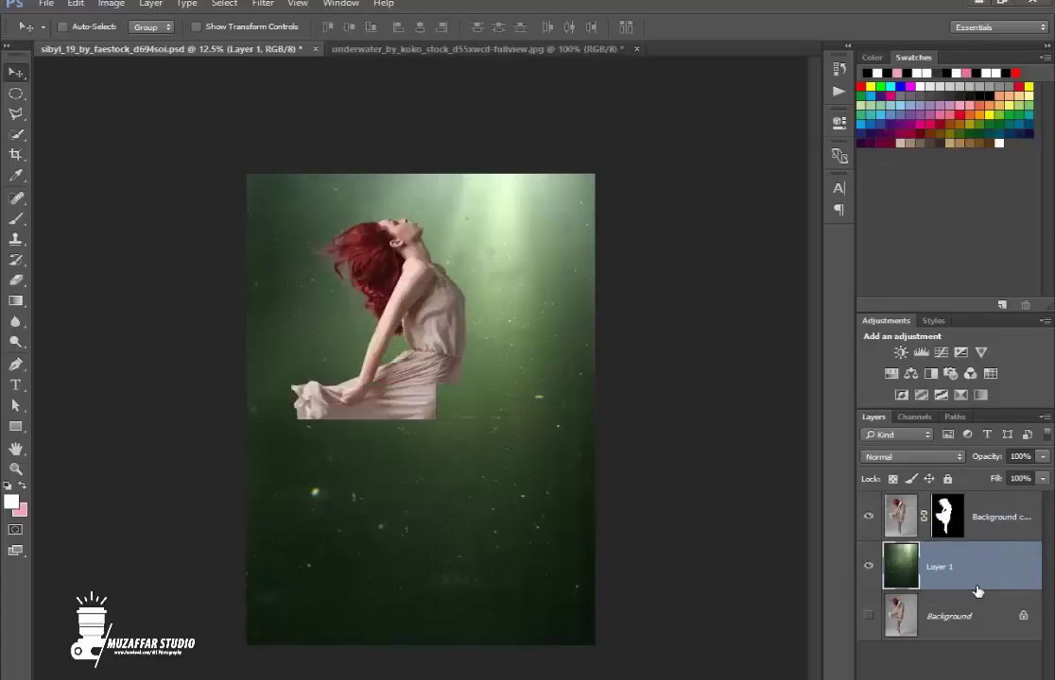
key(ctrl+minus)
key(ctrl+plus)
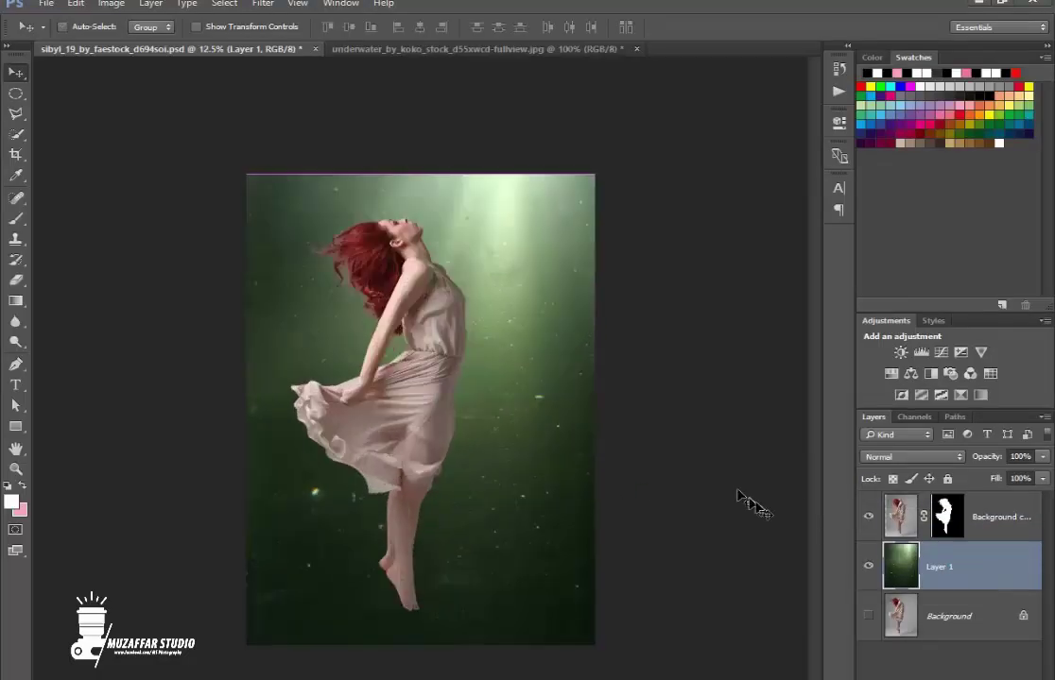
Crop the canvas wider into a landscape frame showing seaweed on both sides
click(15, 154)
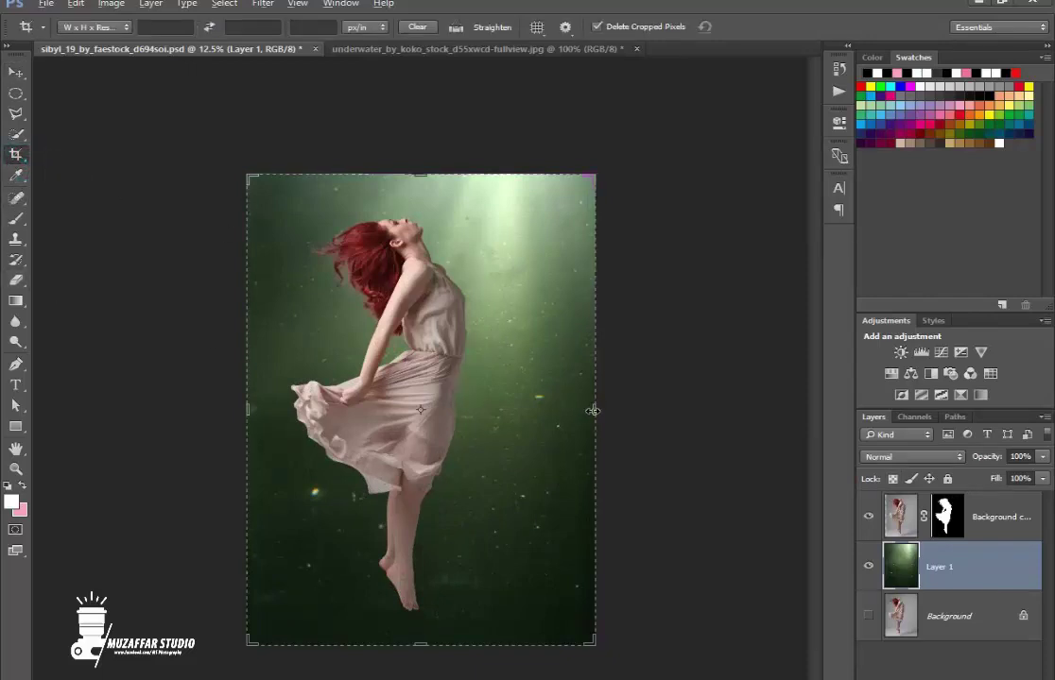
mouse_move(617, 412)
mouse_down()
mouse_move(777, 434)
mouse_move(758, 440)
mouse_up()
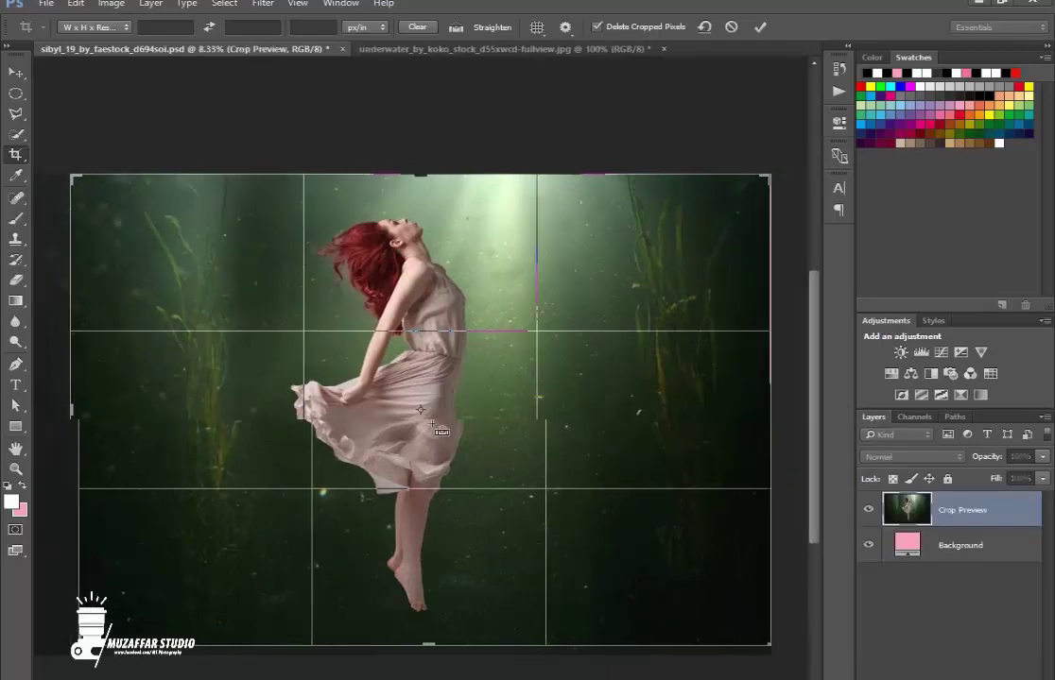
drag(187, 410, 163, 411)
click(210, 412)
double_click(212, 416)
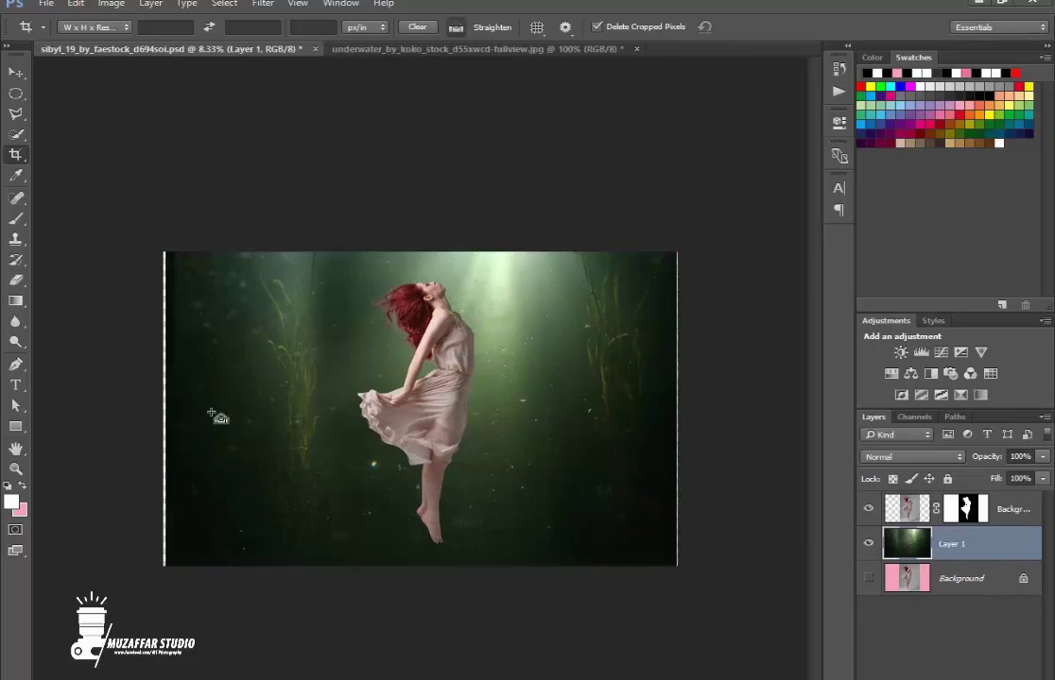
Refine the left crop edge and reapply the landscape crop
key(ctrl+plus)
click(210, 419)
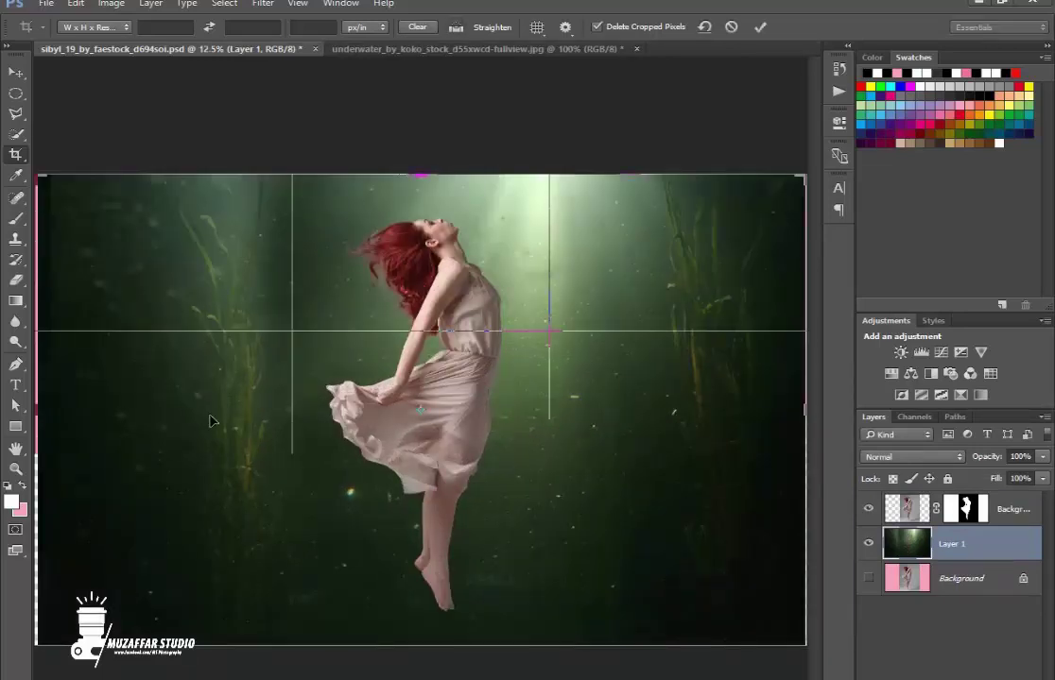
key(ctrl+minus)
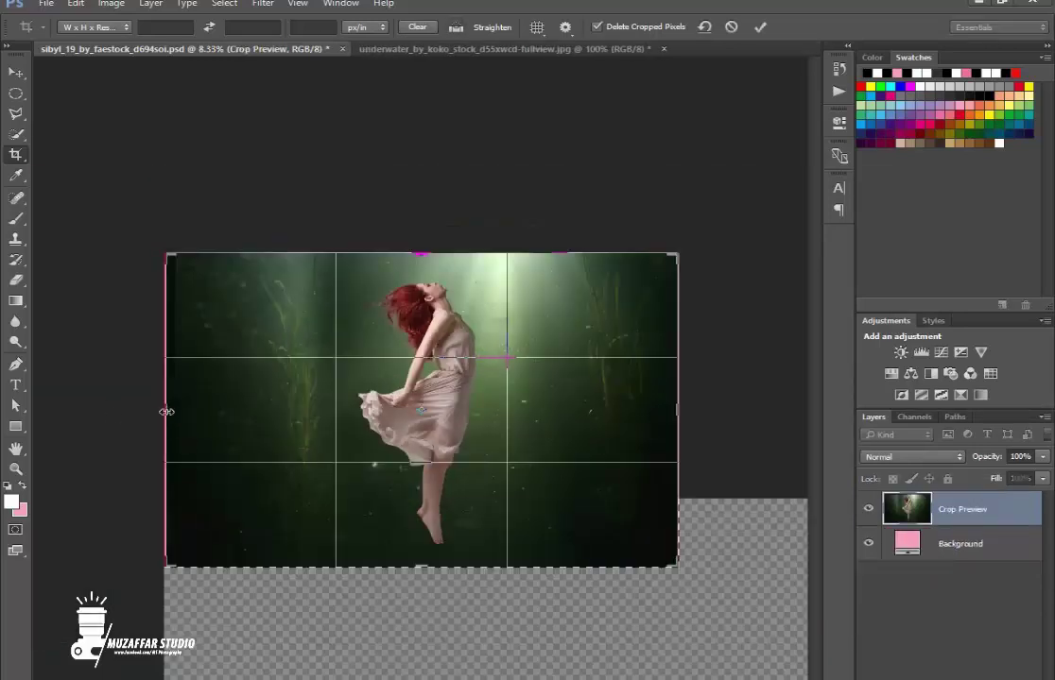
drag(166, 412, 179, 418)
click(172, 410)
double_click(216, 416)
click(215, 412)
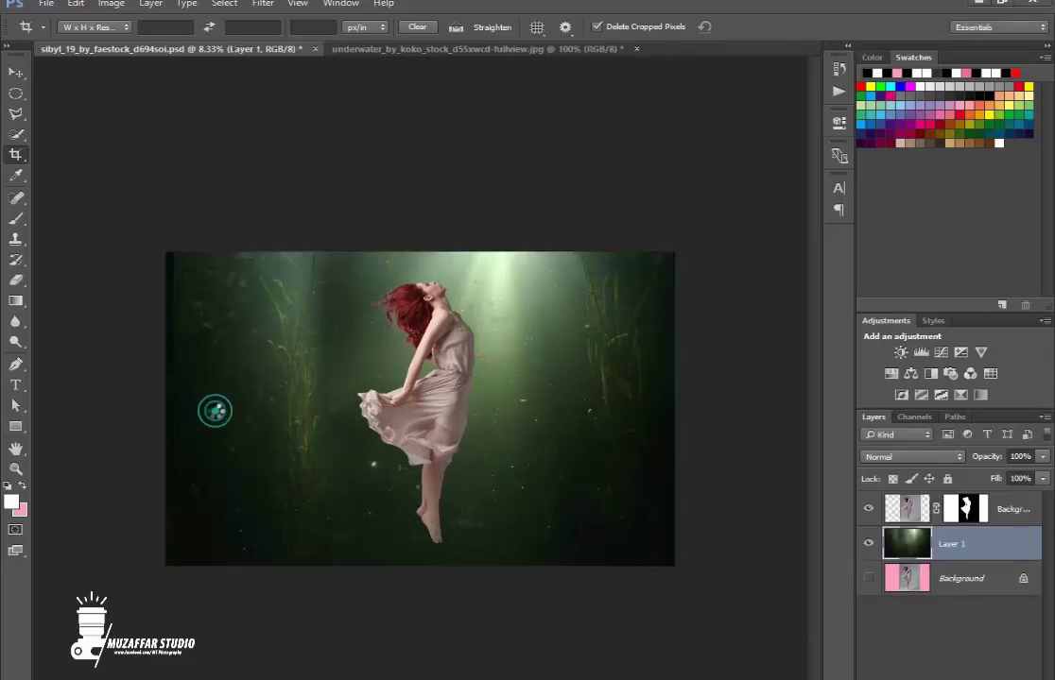
double_click(216, 413)
key(ctrl+plus)
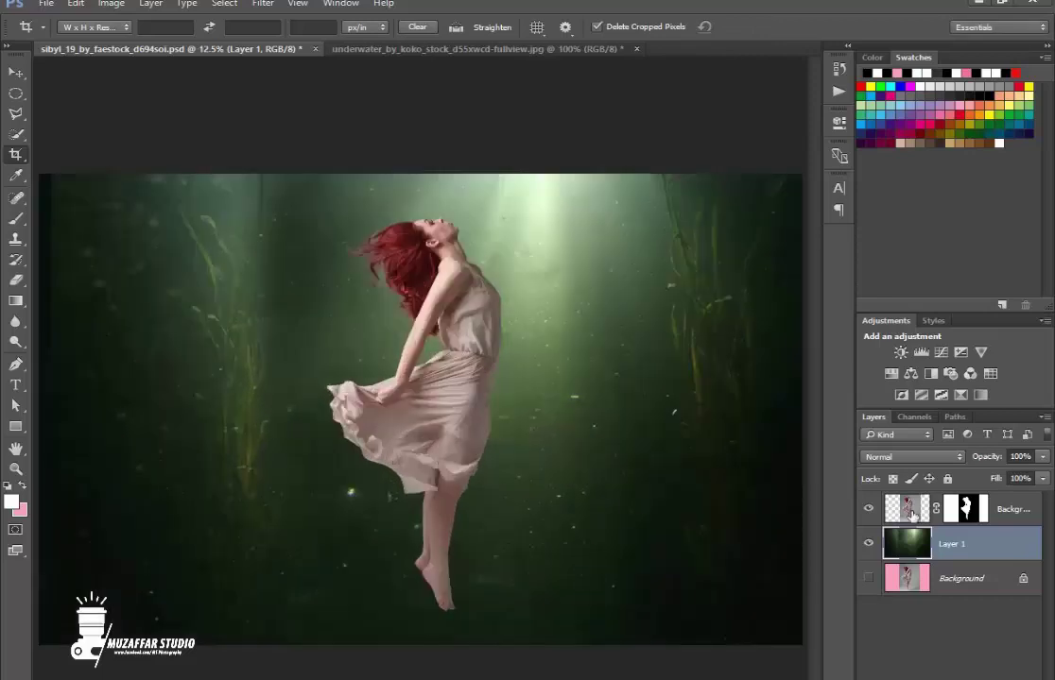
Delete the hidden original Background layer
click(944, 578)
key(Delete)
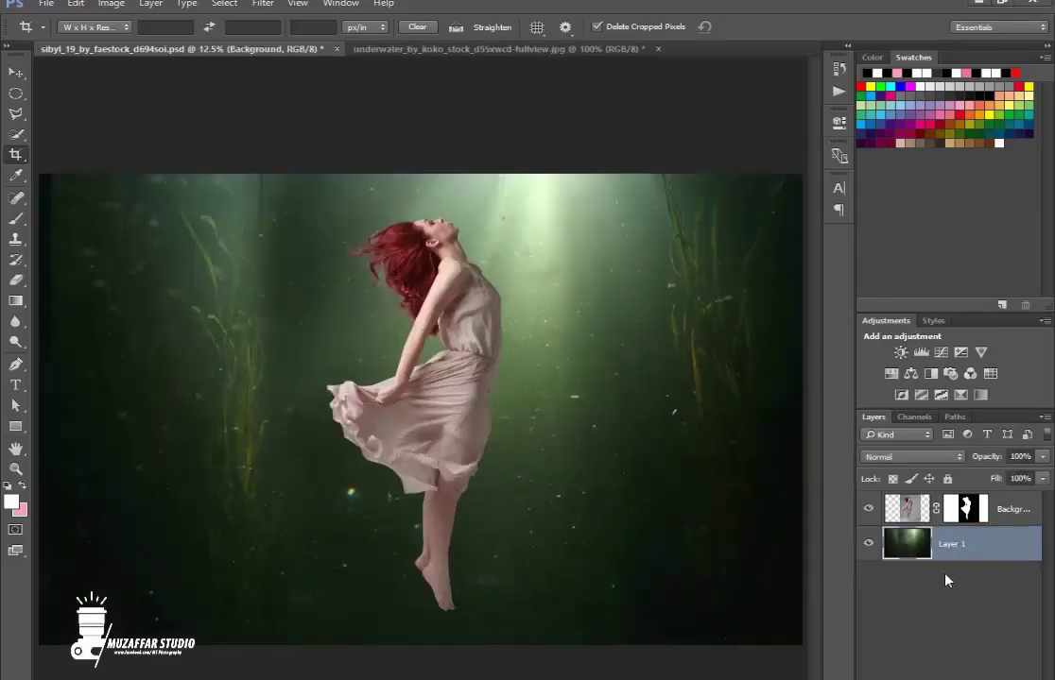
right_click(974, 515)
Apply the layer mask permanently into the dancer layer's pixels
click(906, 567)
click(14, 73)
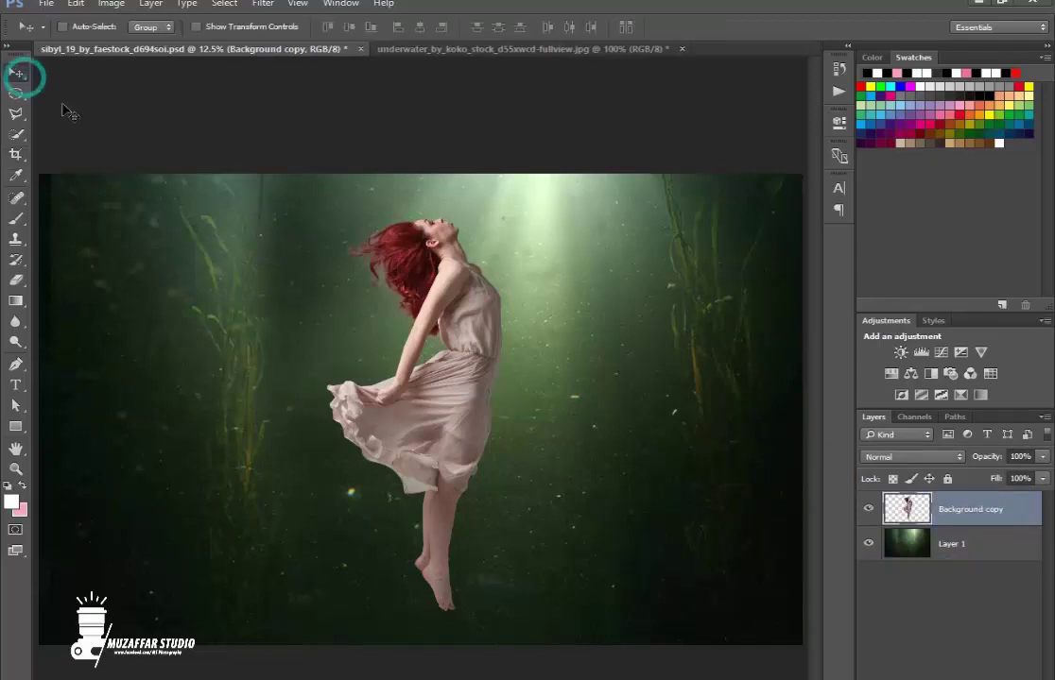
double_click(976, 512)
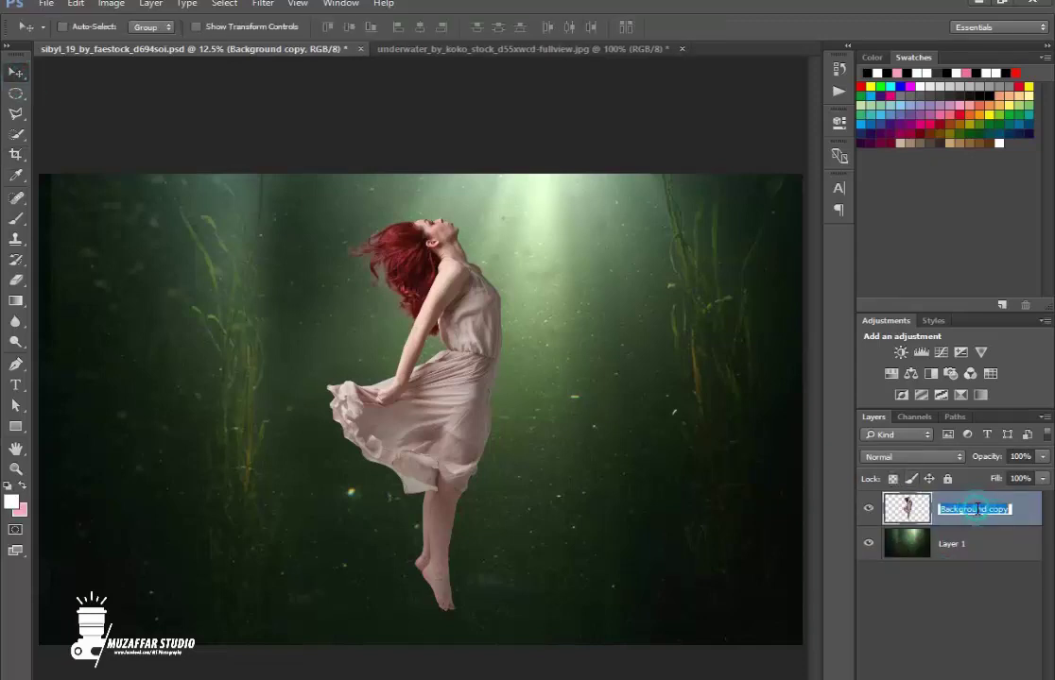
text(ضحي)
key(BackSpace)
key(BackSpace)
key(BackSpace)
key(Escape)
Rename the dancer layer to 'Model'
click(983, 543)
click(1016, 510)
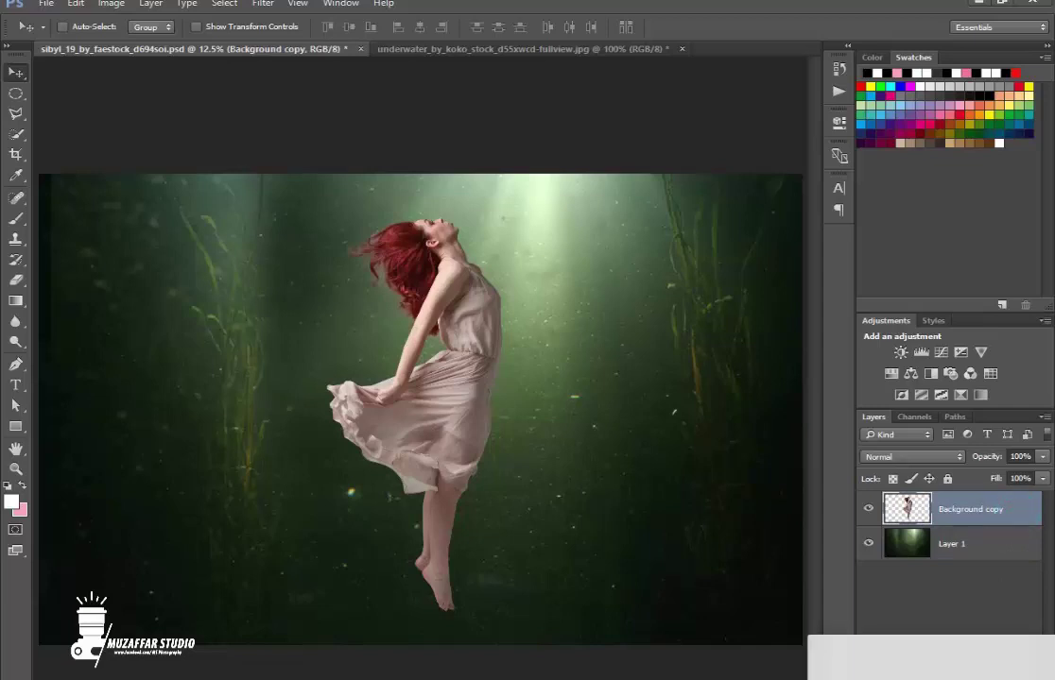
double_click(978, 511)
text(Model)
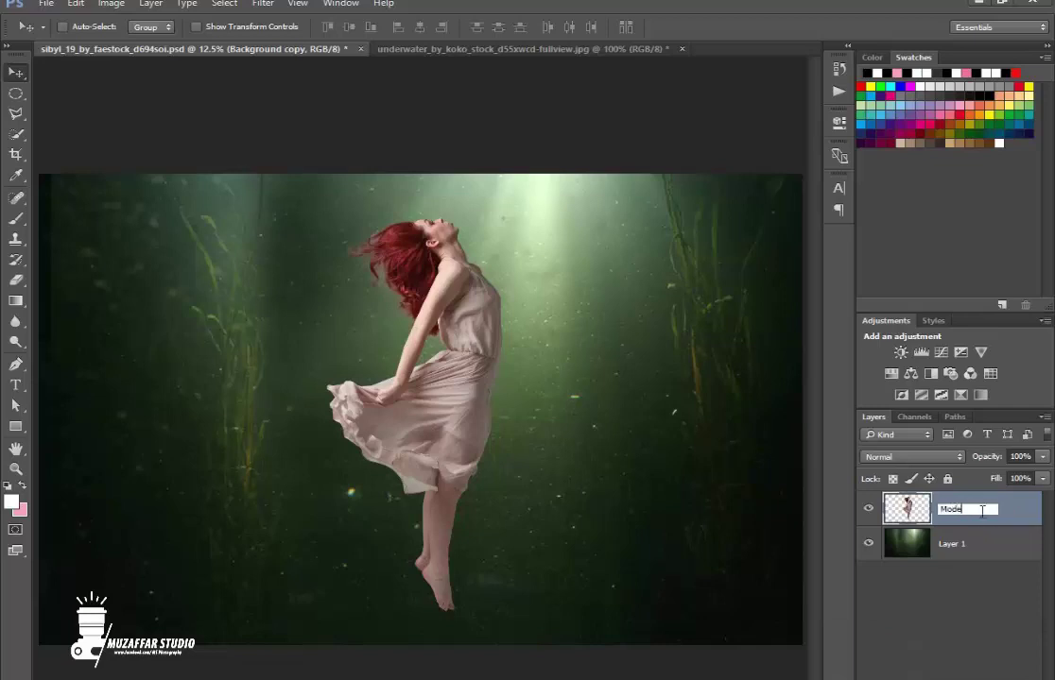
key(Return)
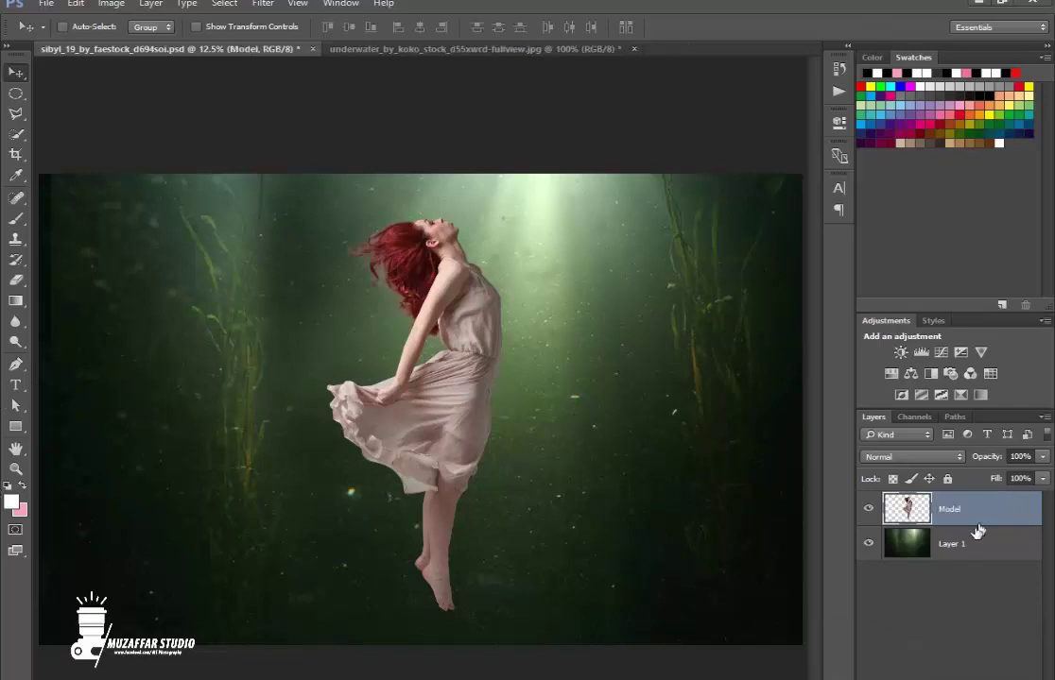
Rename the underwater layer to 'Underwater' and reselect Model
double_click(959, 546)
text(nderwater)
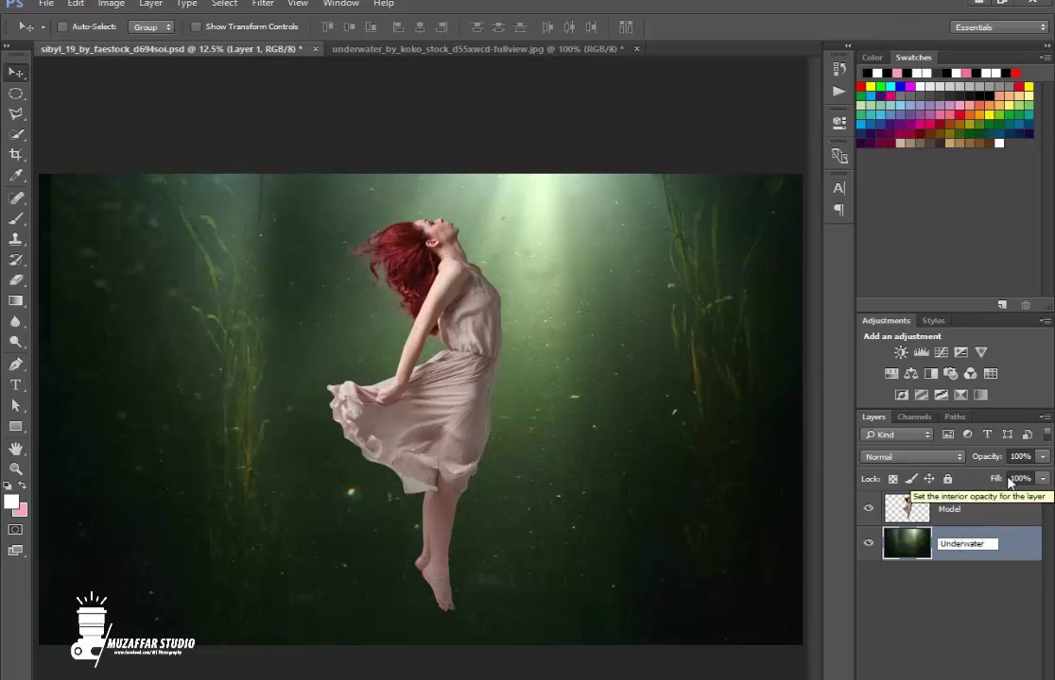
click(941, 558)
click(961, 523)
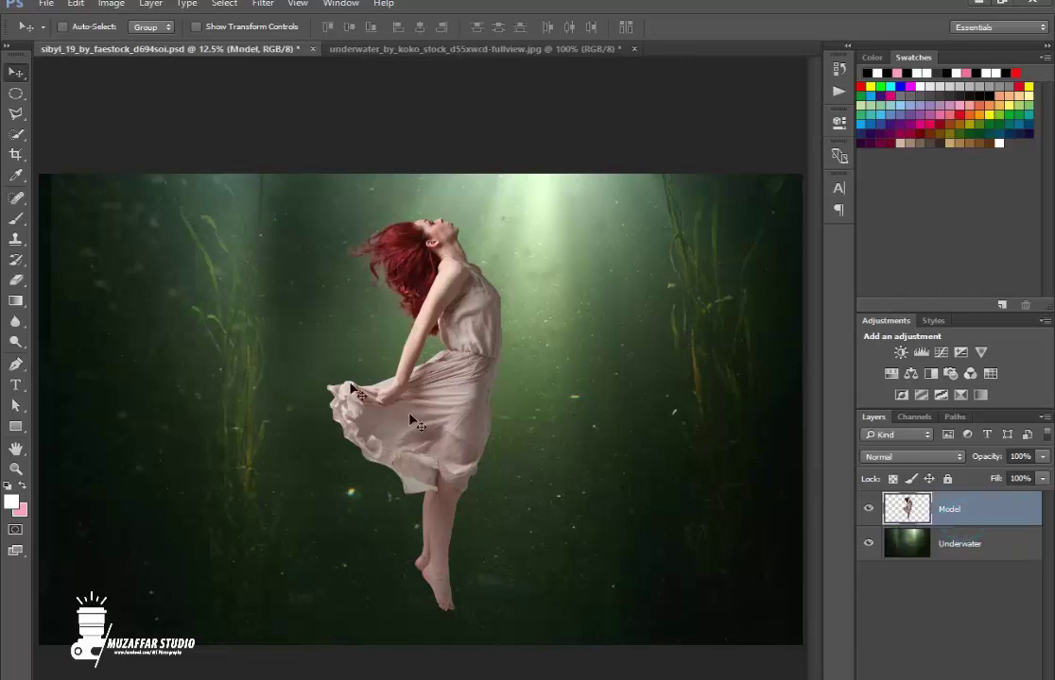
Nudge the dancer slightly down on the canvas
drag(464, 382, 464, 388)
key(ctrl+minus)
click(945, 545)
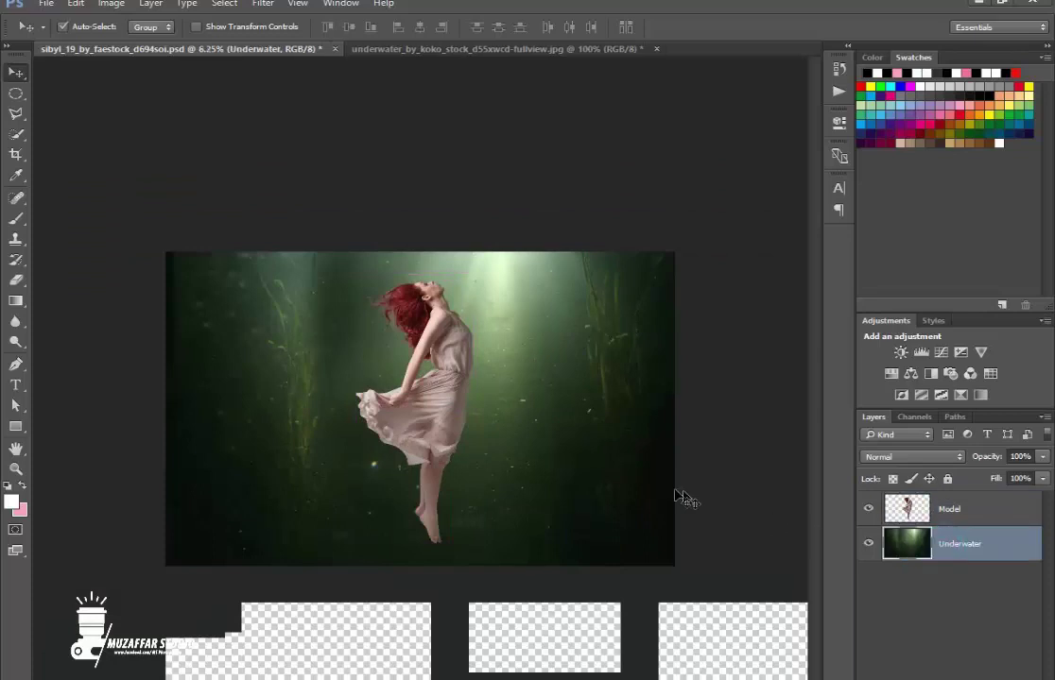
key(ctrl+plus)
Apply a slight crop at the canvas top and reselect the Model layer
click(21, 155)
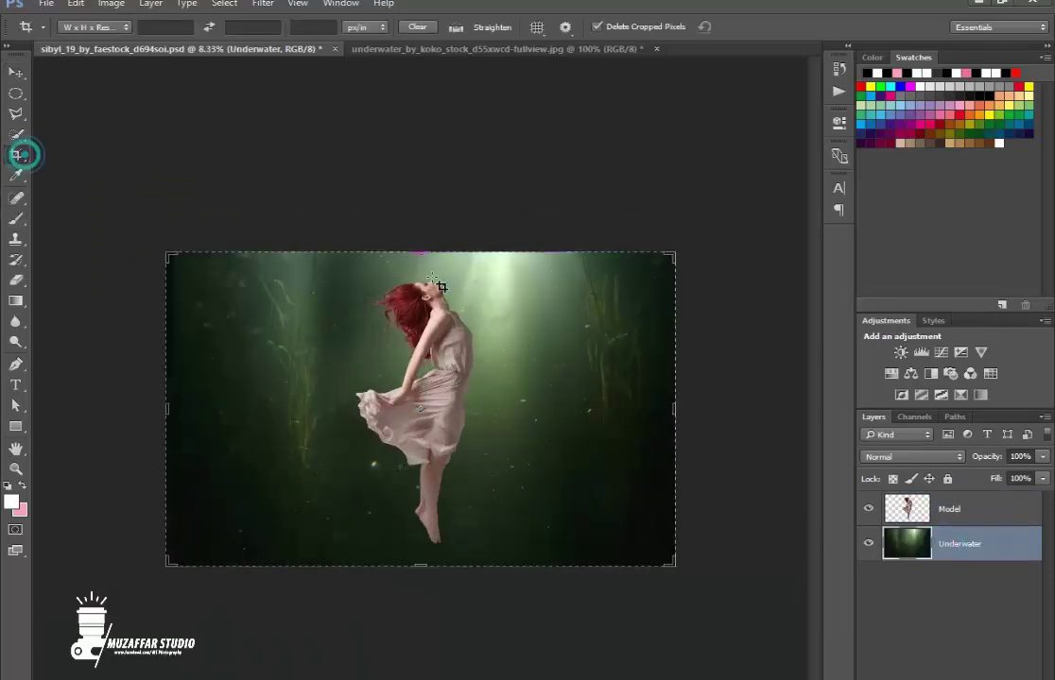
drag(418, 252, 416, 253)
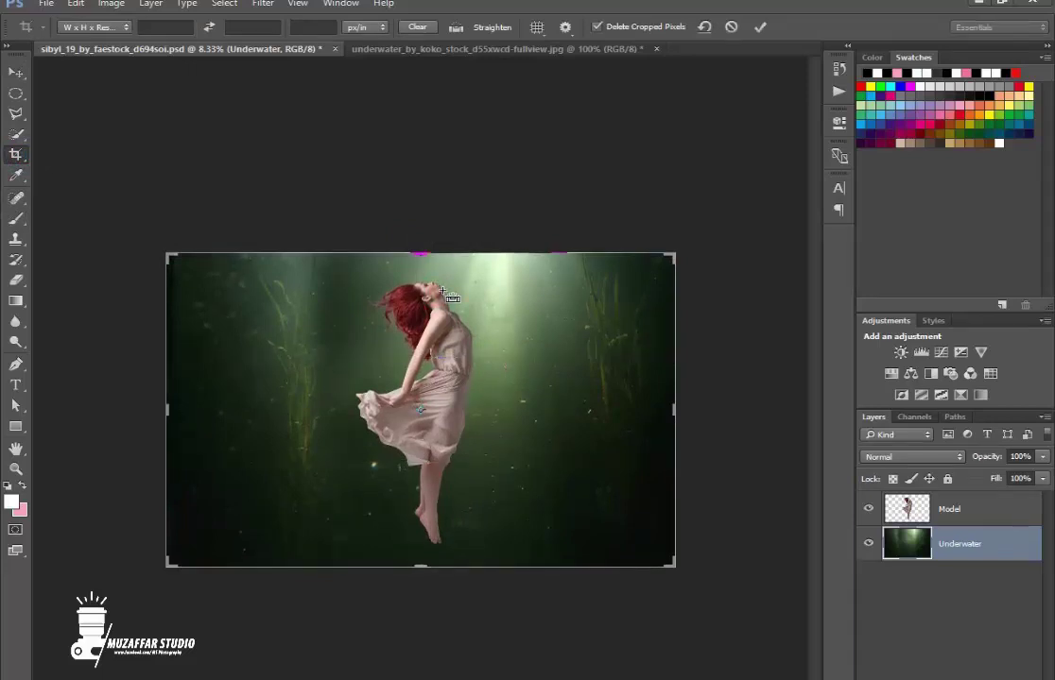
click(442, 293)
key(ctrl+plus)
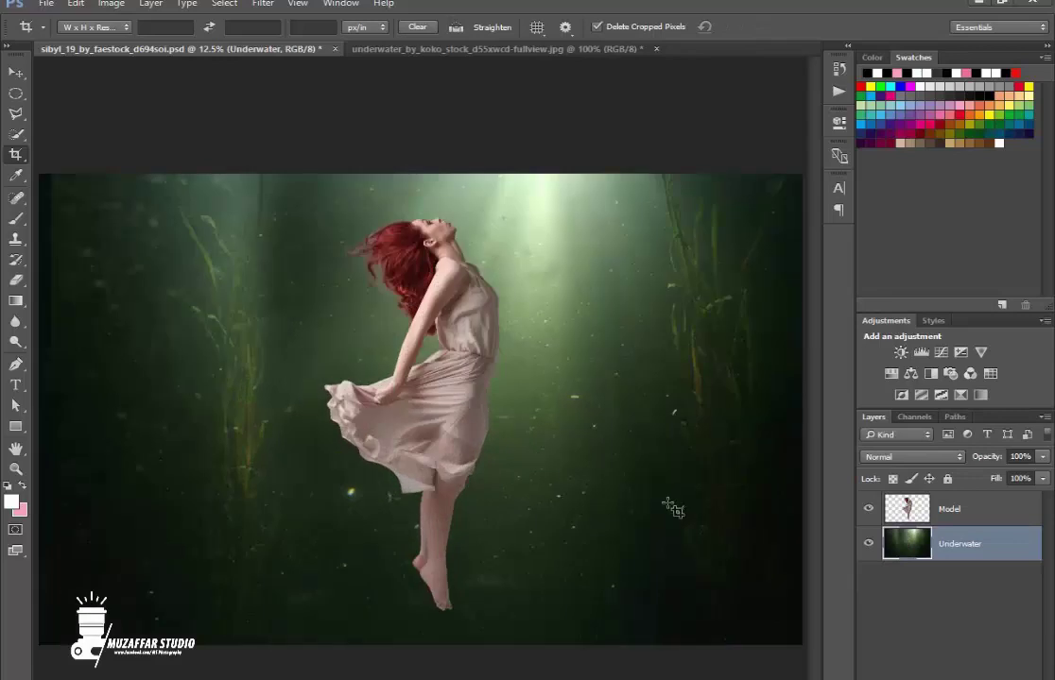
click(948, 510)
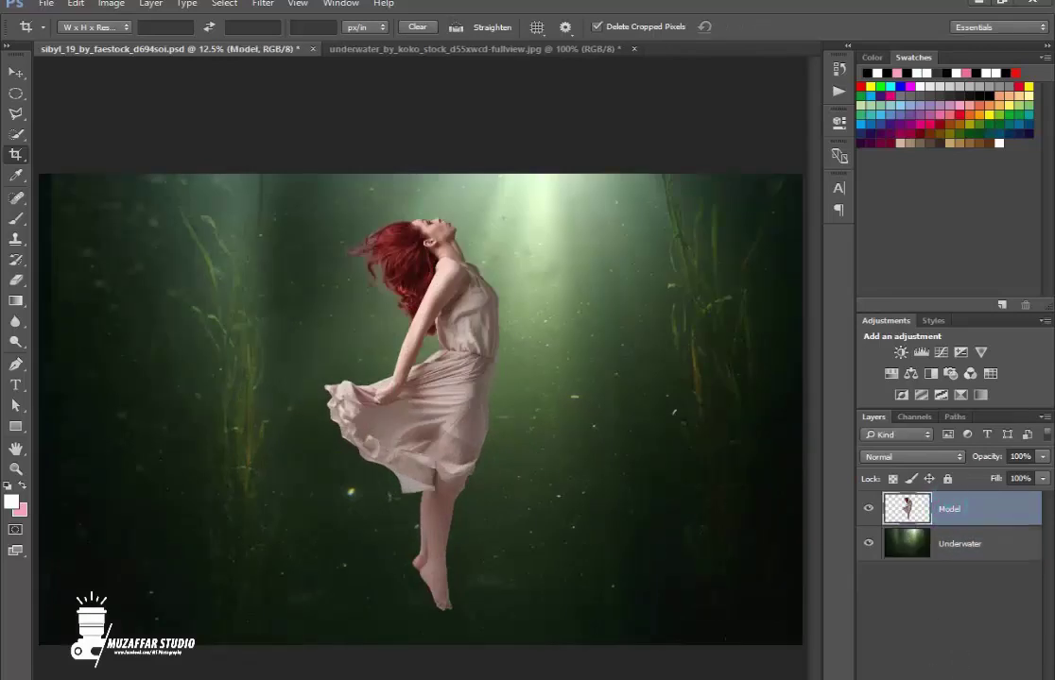
Add a Color Balance clipped to Model with midtones Cyan -26, Green +43, Blue +20
click(945, 676)
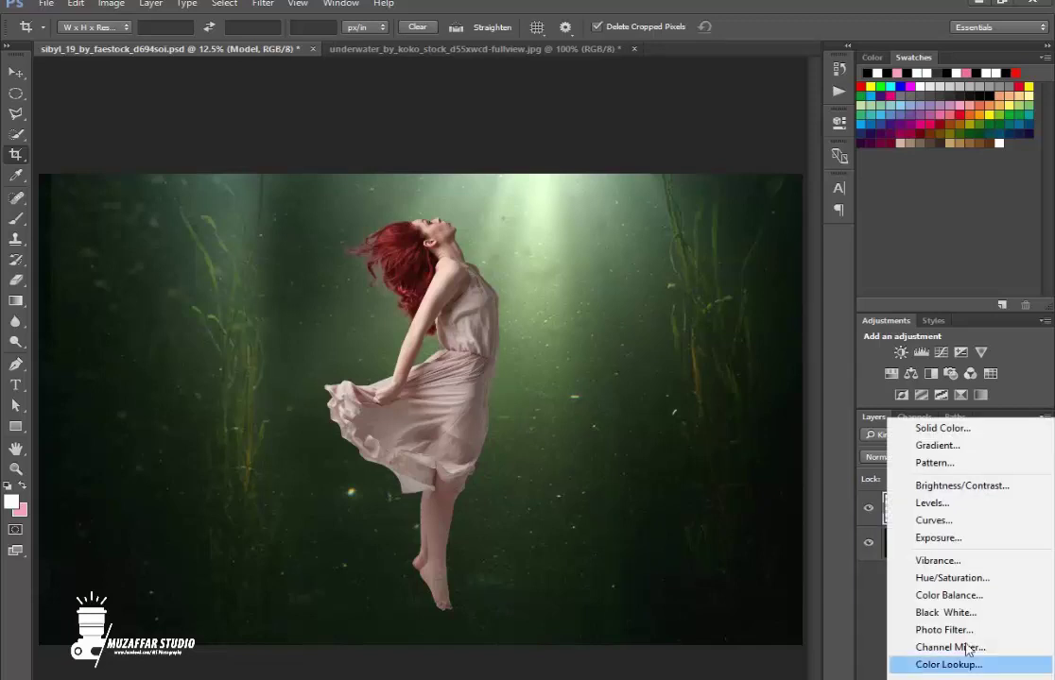
click(953, 597)
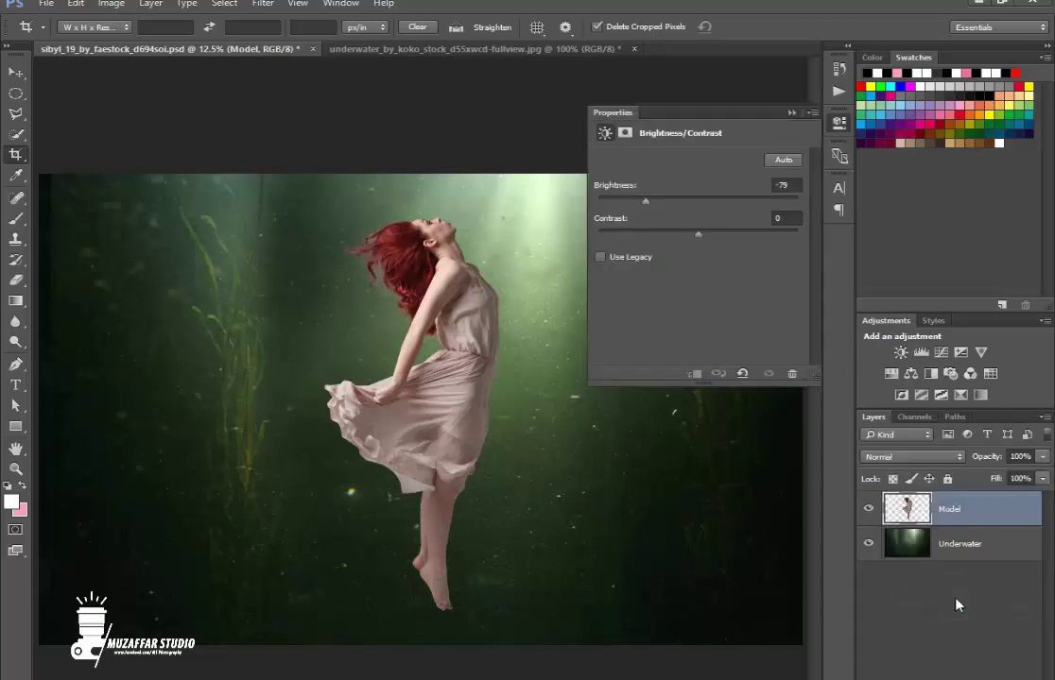
click(694, 374)
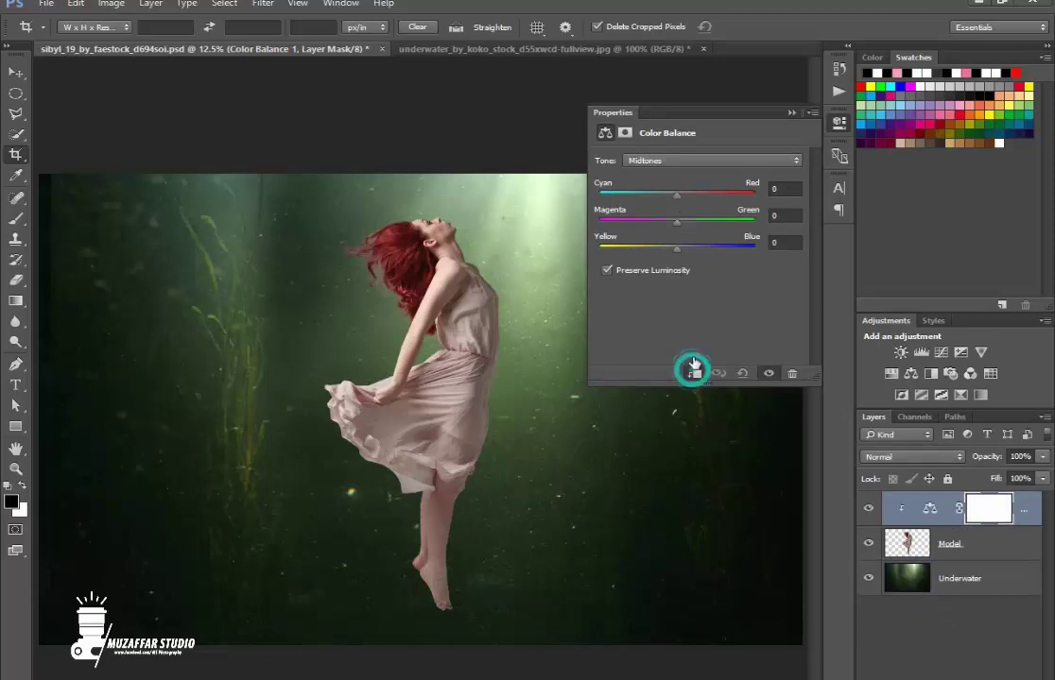
drag(677, 195, 655, 202)
drag(677, 248, 698, 228)
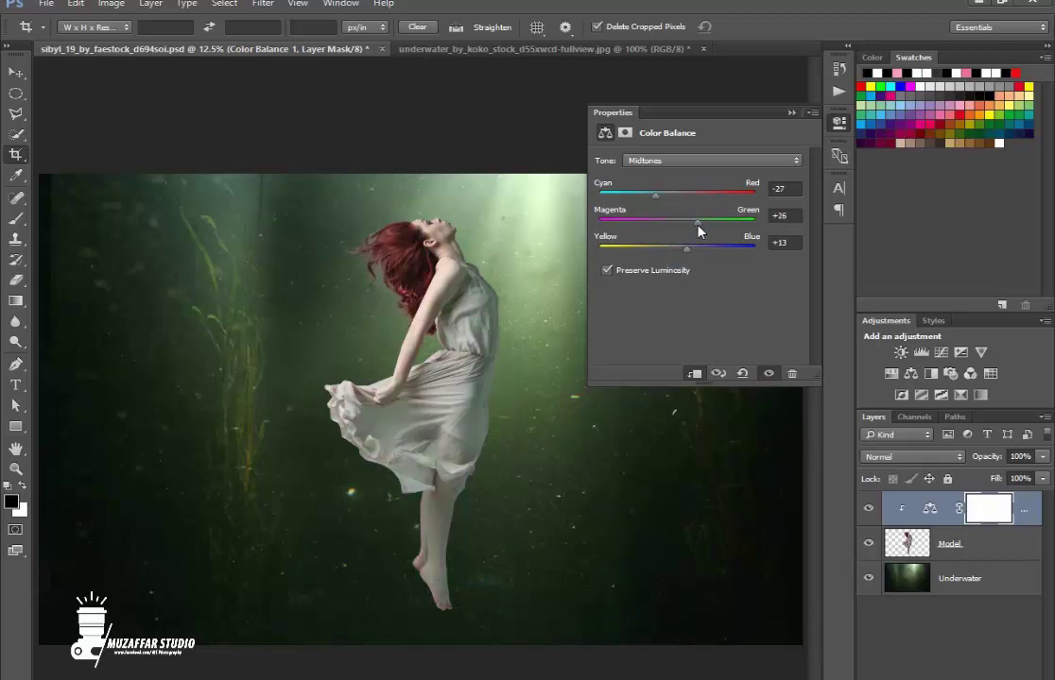
drag(660, 203, 656, 206)
drag(696, 221, 709, 223)
Shift the Color Balance shadows toward cyan, blue and green
click(680, 161)
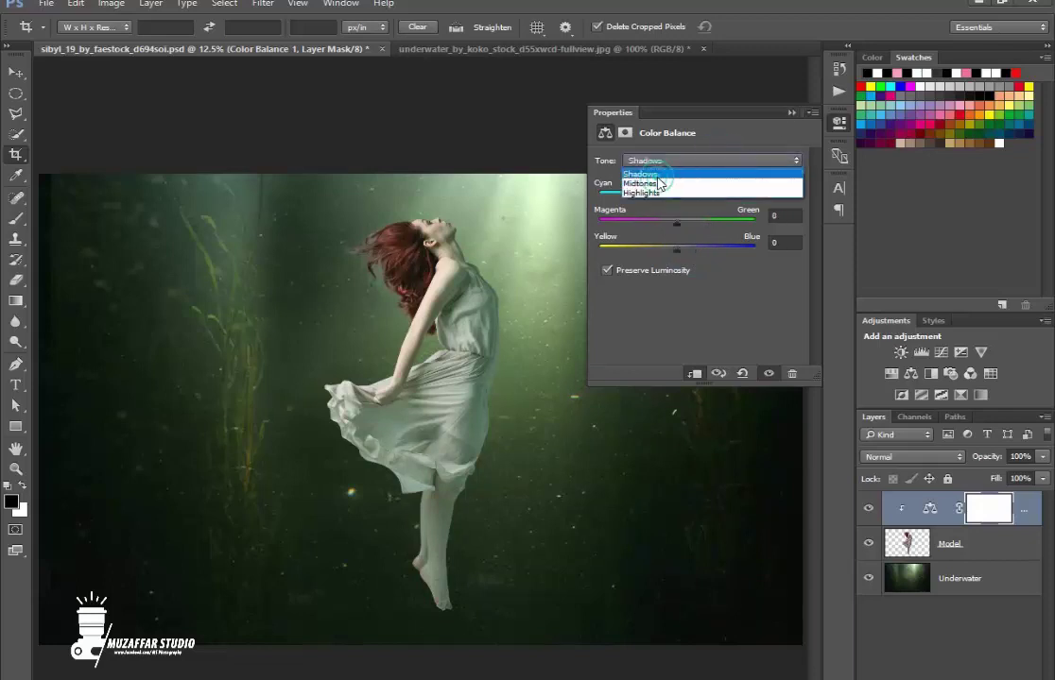
click(647, 172)
drag(674, 198, 663, 204)
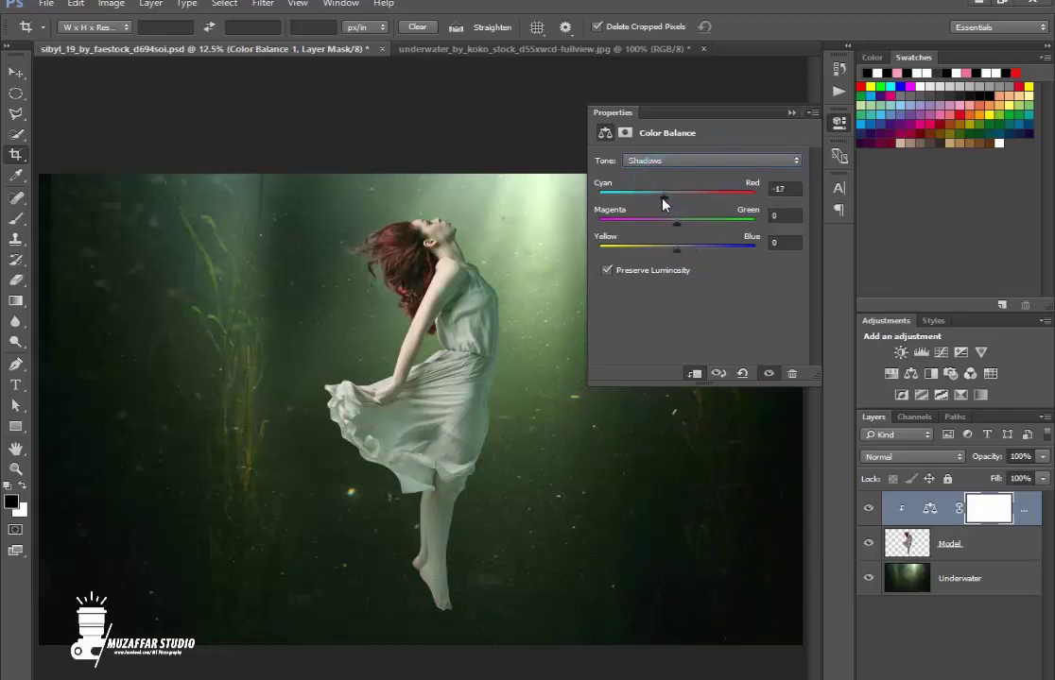
drag(677, 245, 686, 248)
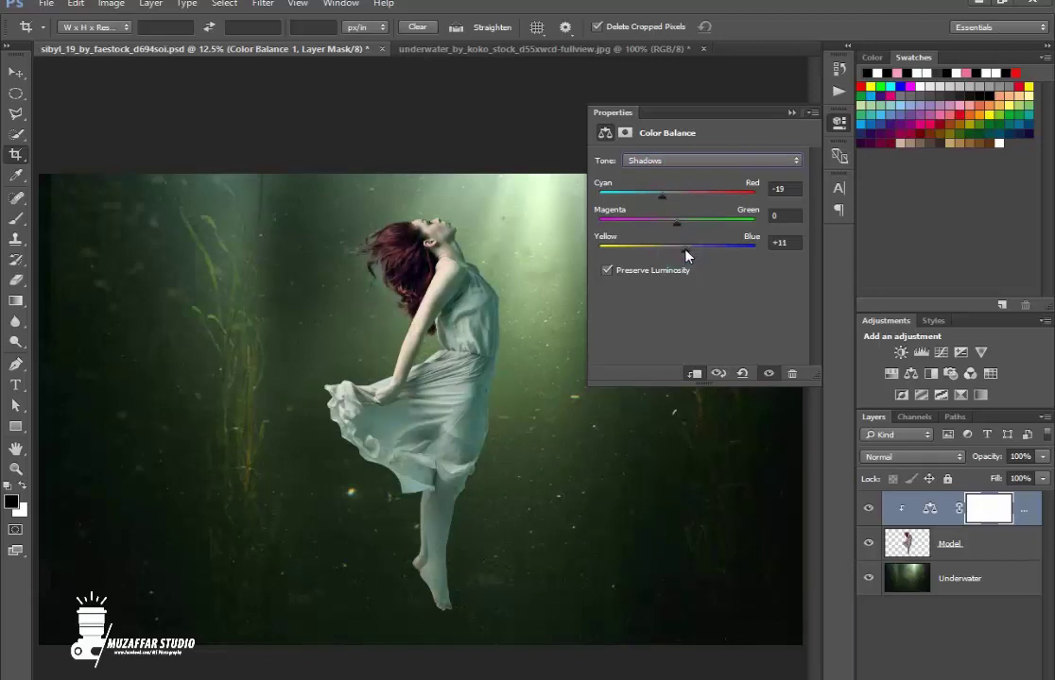
drag(677, 224, 697, 229)
Set the Color Balance highlights to -15, +29, +8
click(687, 162)
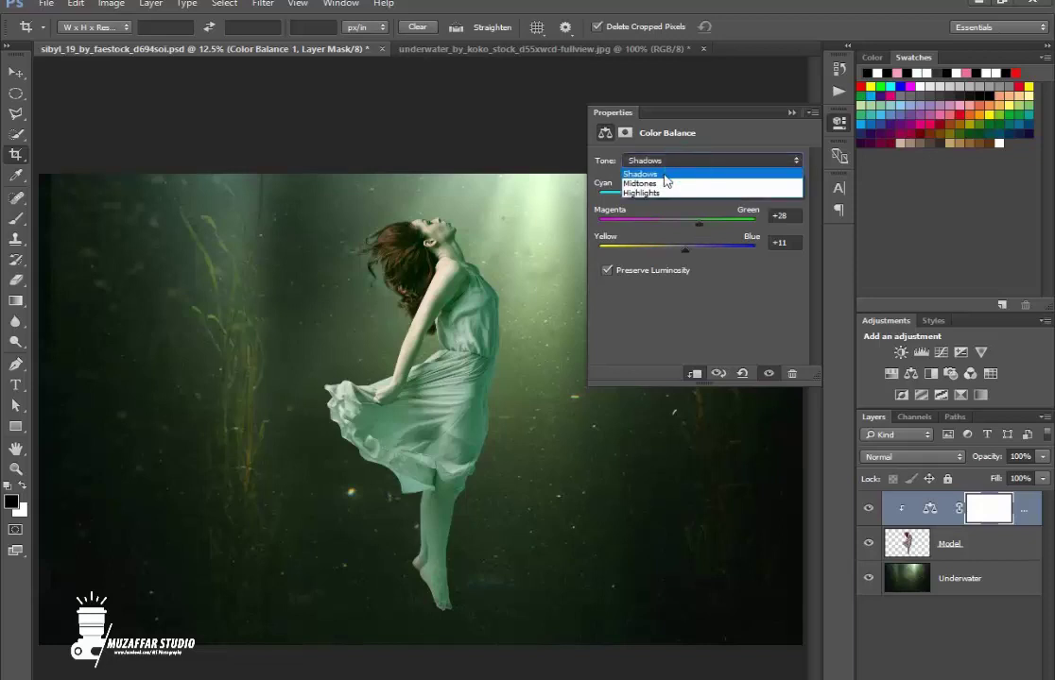
click(652, 191)
drag(677, 196, 669, 198)
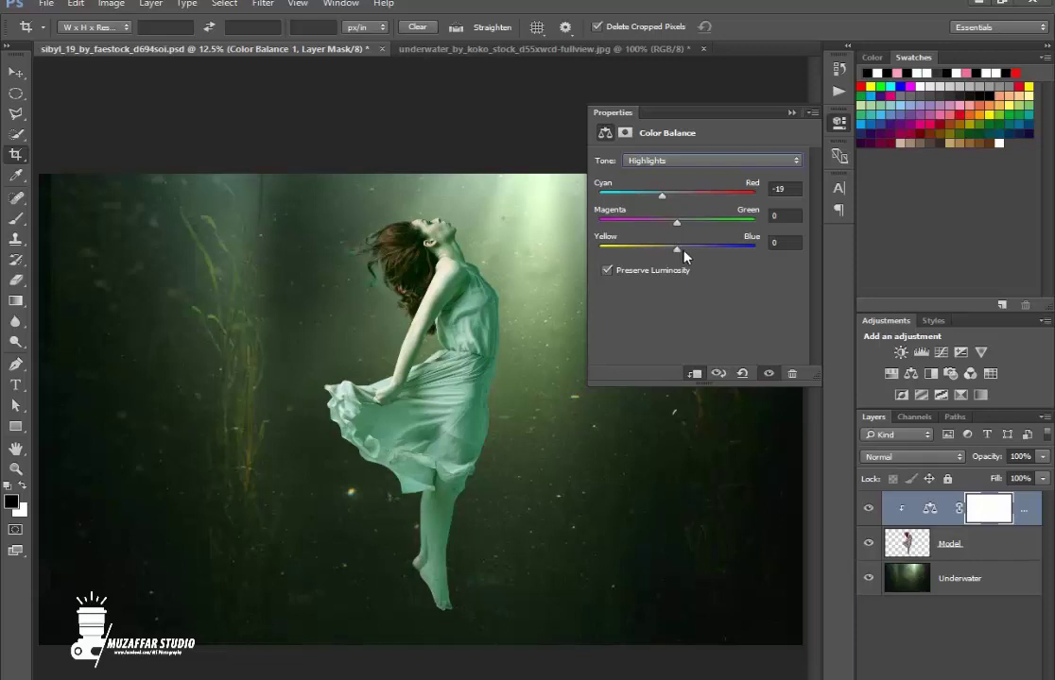
mouse_move(676, 223)
mouse_down()
mouse_move(687, 223)
mouse_move(683, 251)
mouse_move(700, 226)
mouse_move(677, 249)
mouse_up()
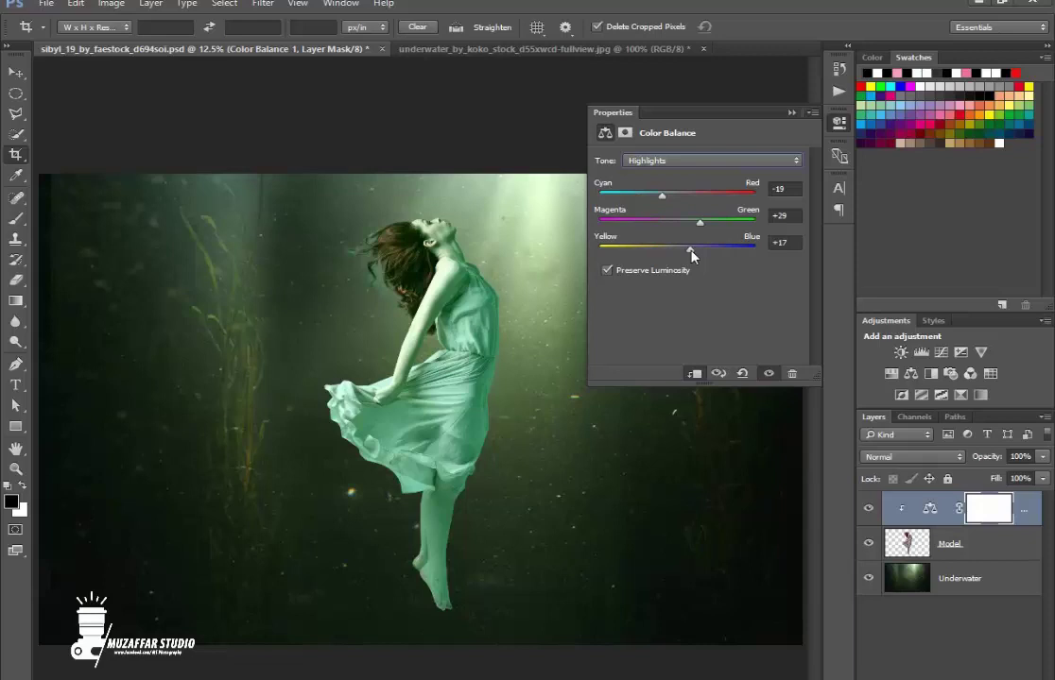
drag(690, 249, 683, 249)
mouse_move(663, 195)
mouse_down()
mouse_move(647, 196)
mouse_move(666, 205)
mouse_up()
Toggle the Color Balance layer's visibility to compare before and after
click(790, 114)
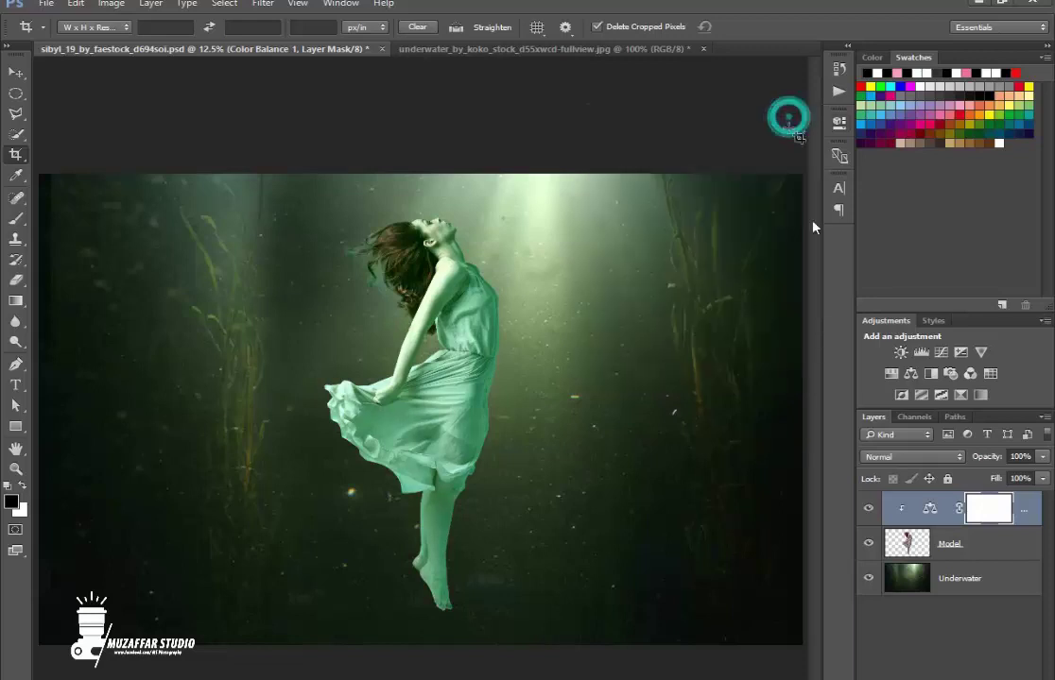
click(869, 511)
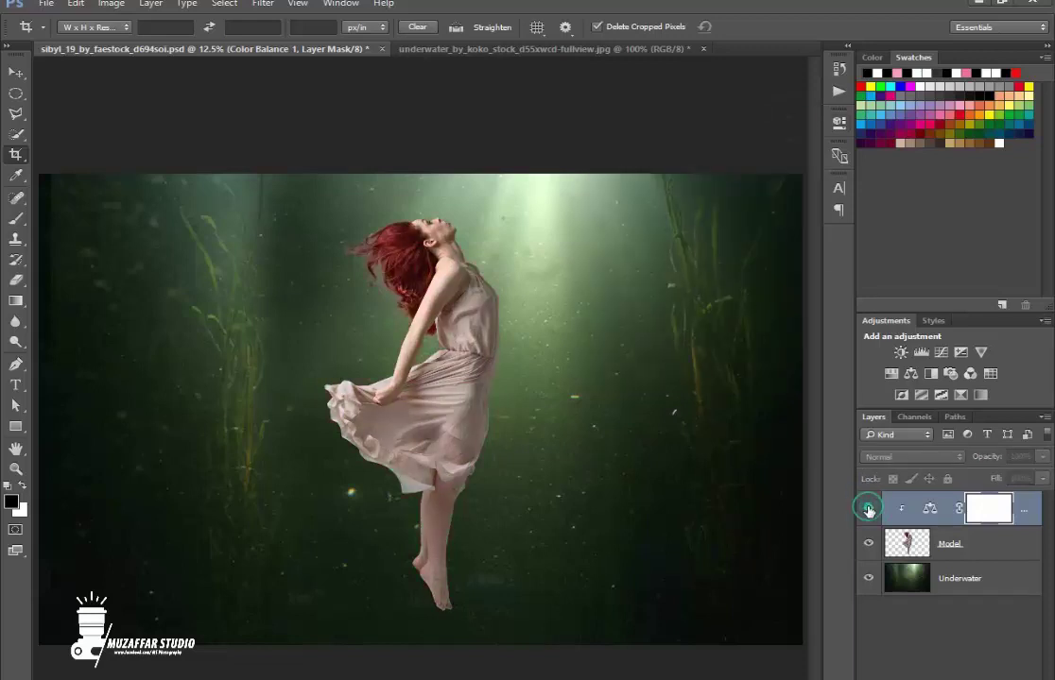
click(868, 510)
key(ctrl+minus)
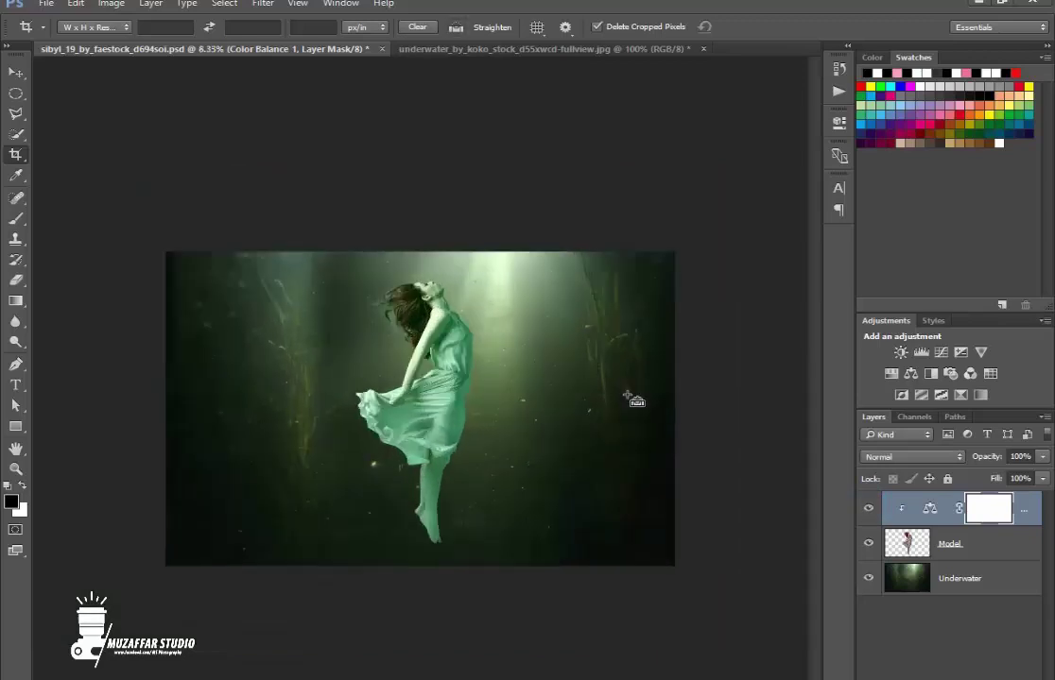
key(ctrl+plus)
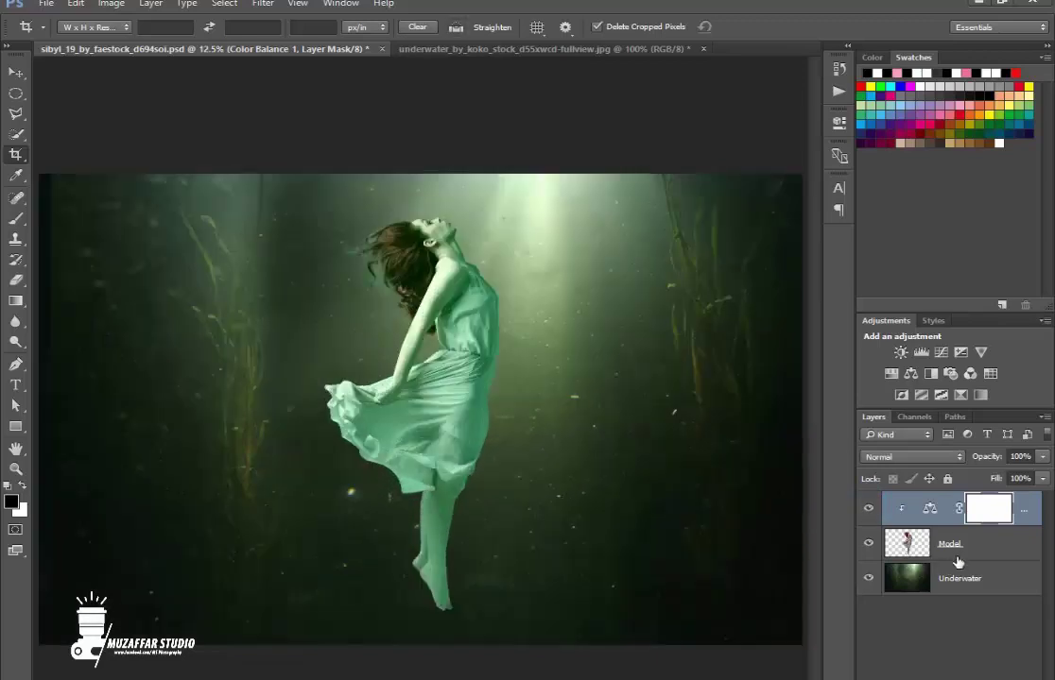
click(961, 554)
Scale the dancer and her Color Balance to about 86% and shift them right
shift+click(1031, 513)
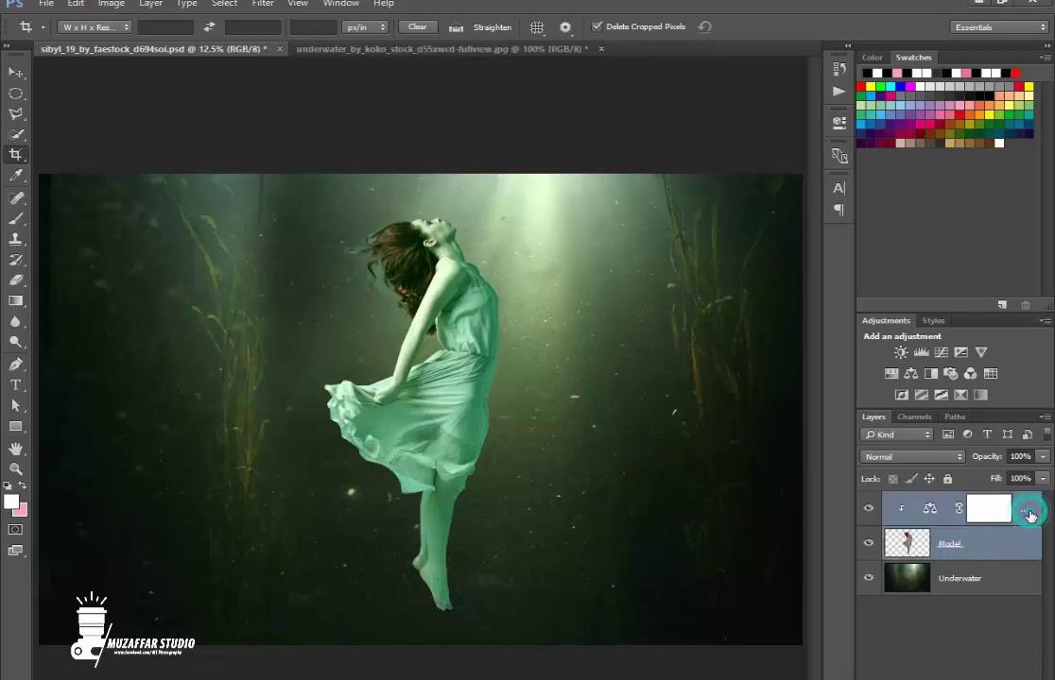
key(ctrl+t)
drag(499, 209, 486, 237)
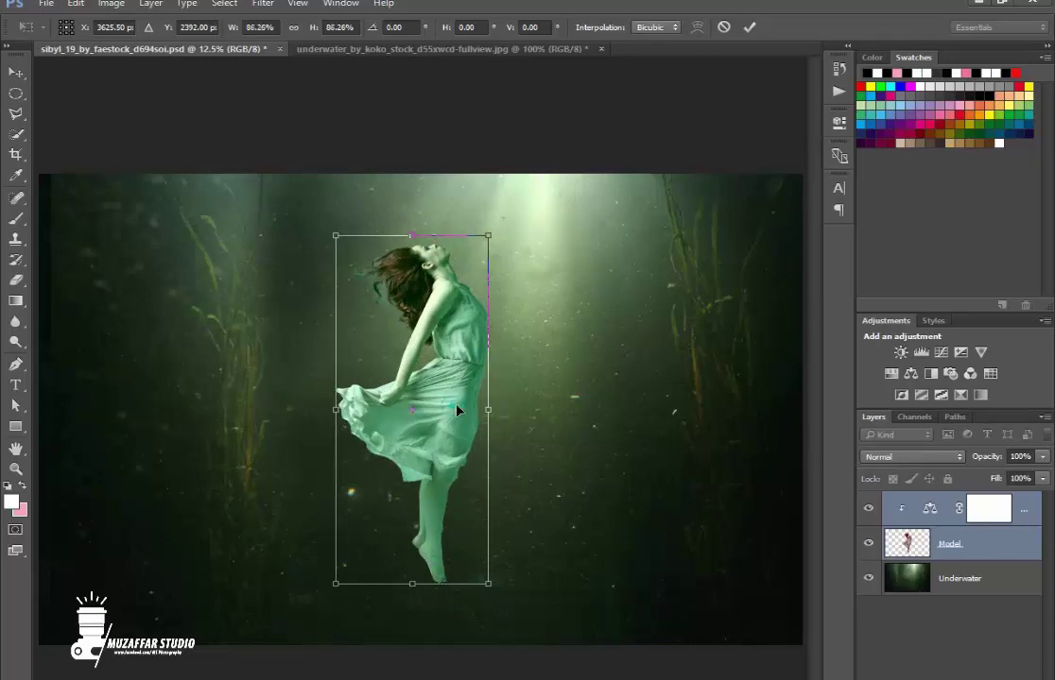
drag(456, 410, 466, 410)
key(Return)
Add an empty Layer 1 at the top of the layer stack
key(c)
key(ctrl+minus)
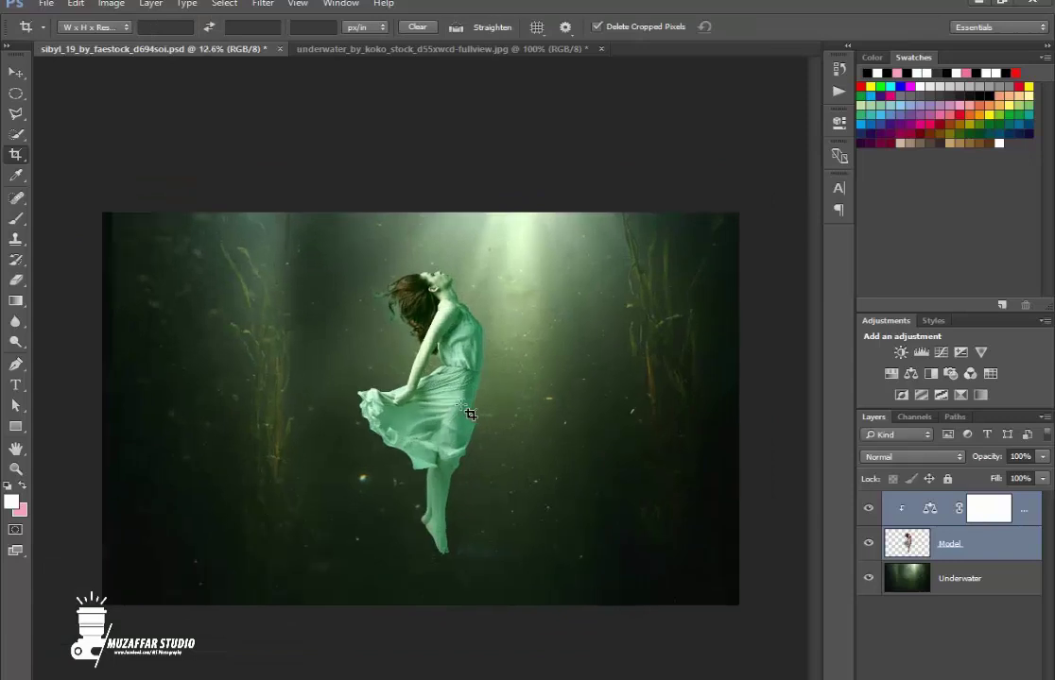
ctrl+click(1024, 511)
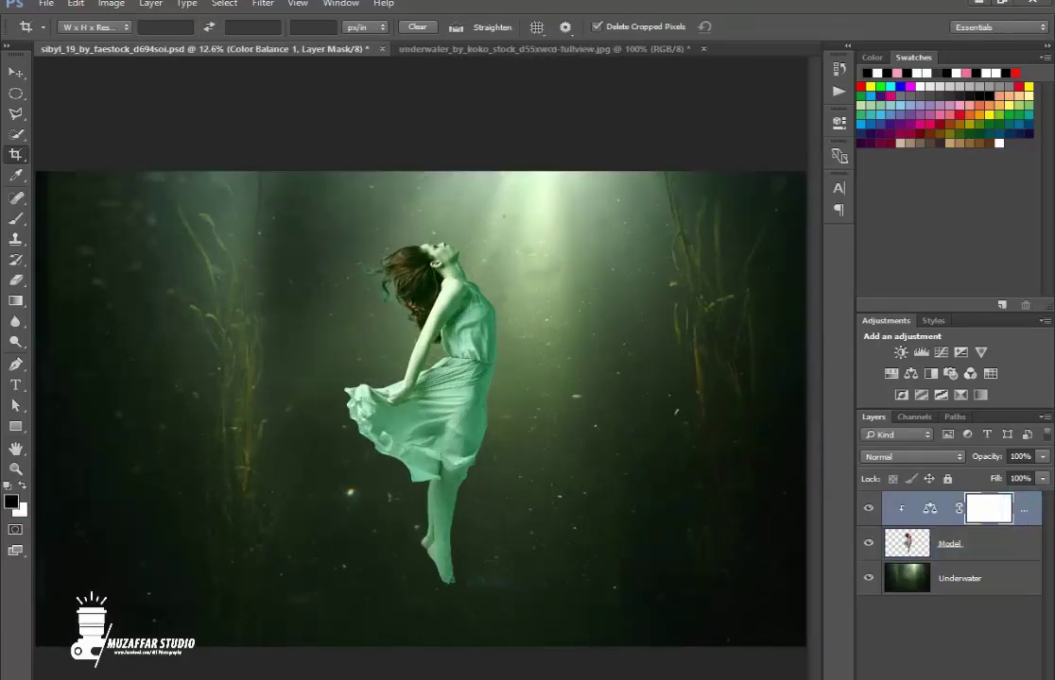
key(ctrl+shift+alt+n)
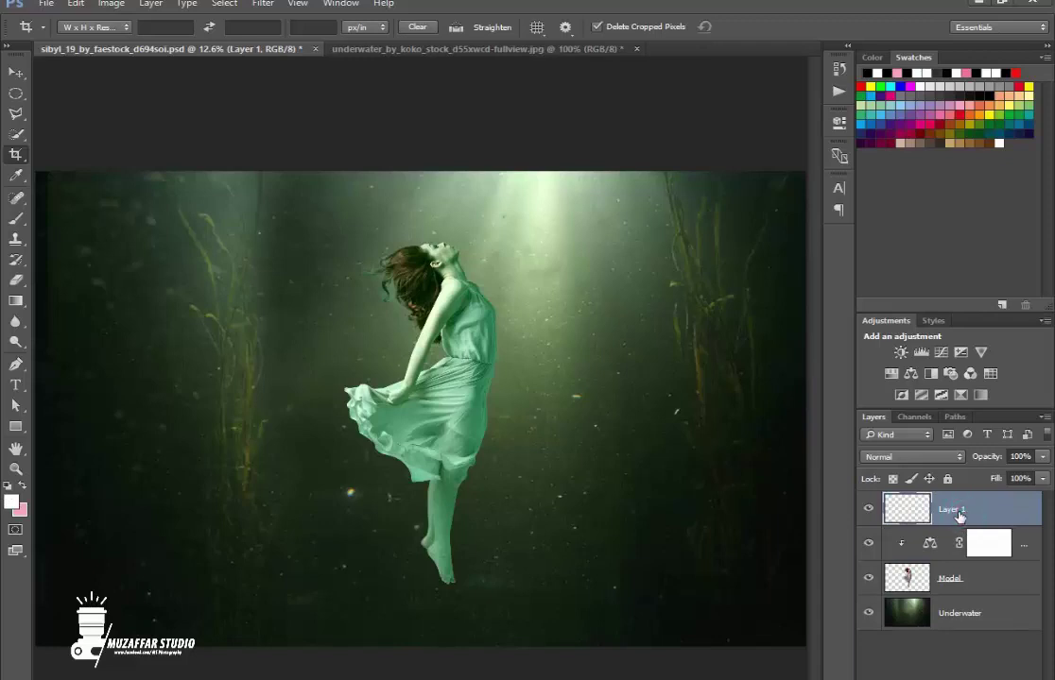
Choose the Brush tool with the 150 px bubble brush tip
click(14, 223)
click(82, 29)
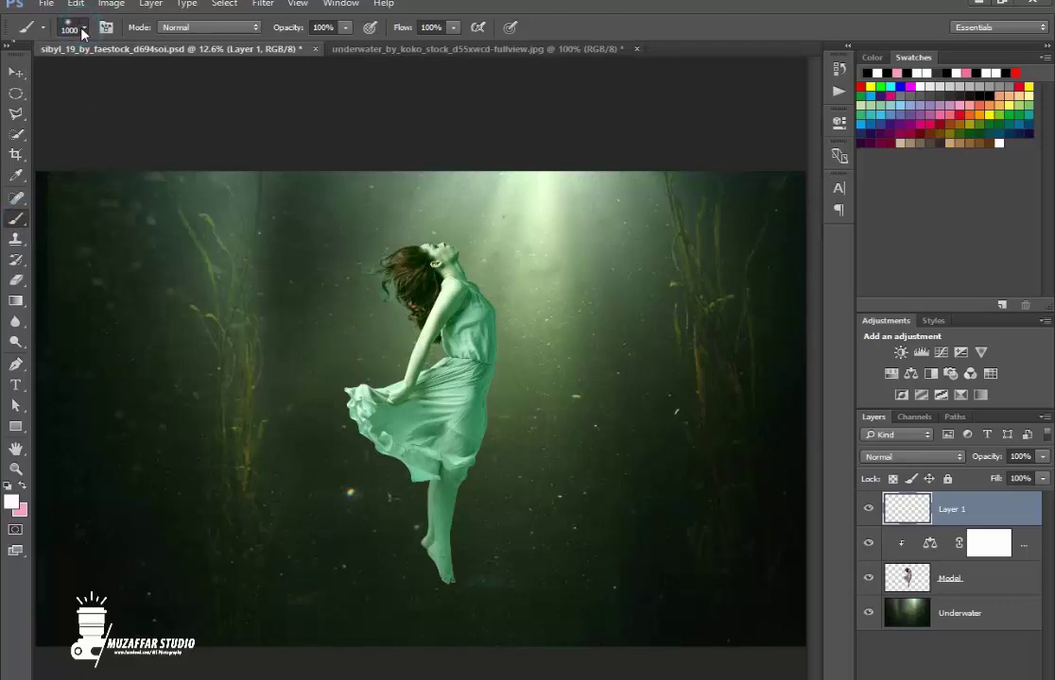
click(82, 30)
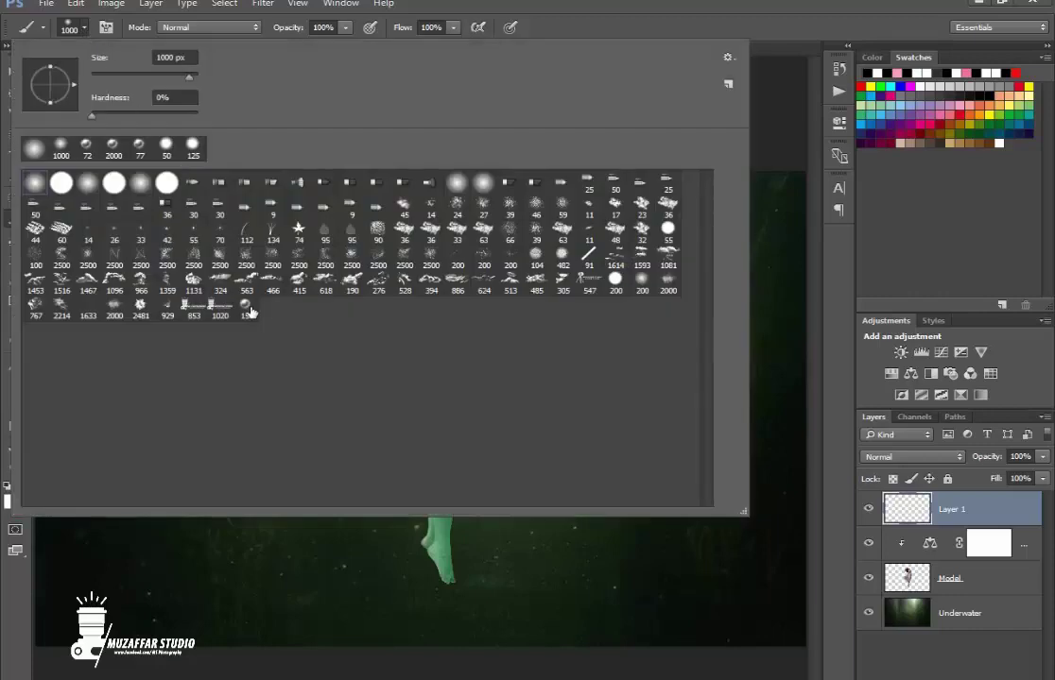
click(245, 306)
Paint a trail of bubbles rising from the dancer's mouth with a 100 px brush
key(Return)
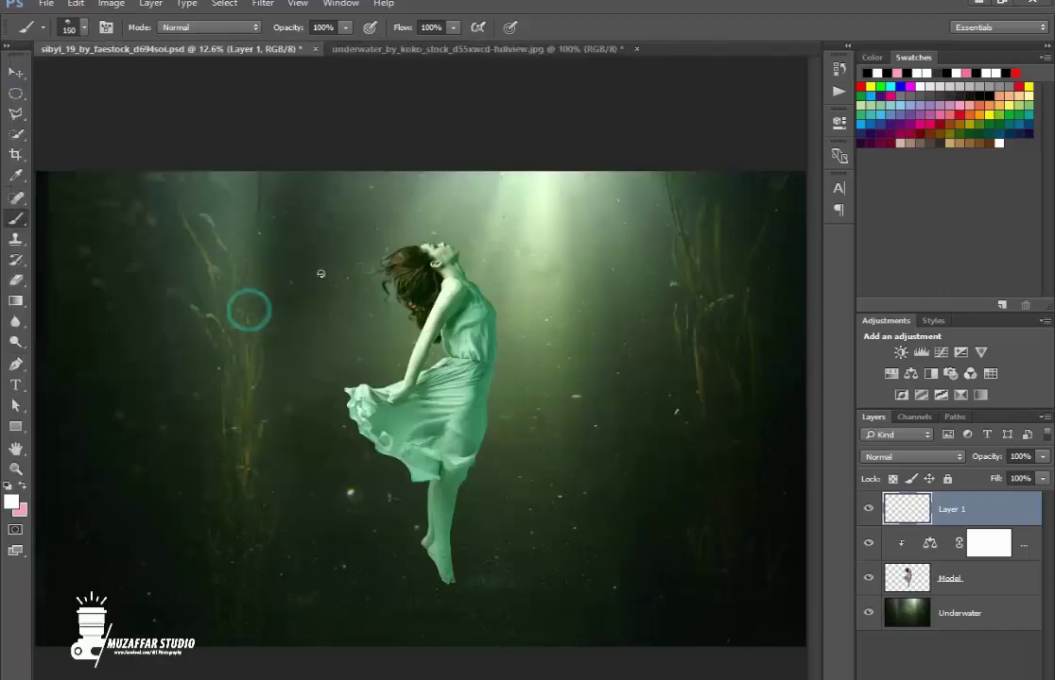
key(ctrl+plus)
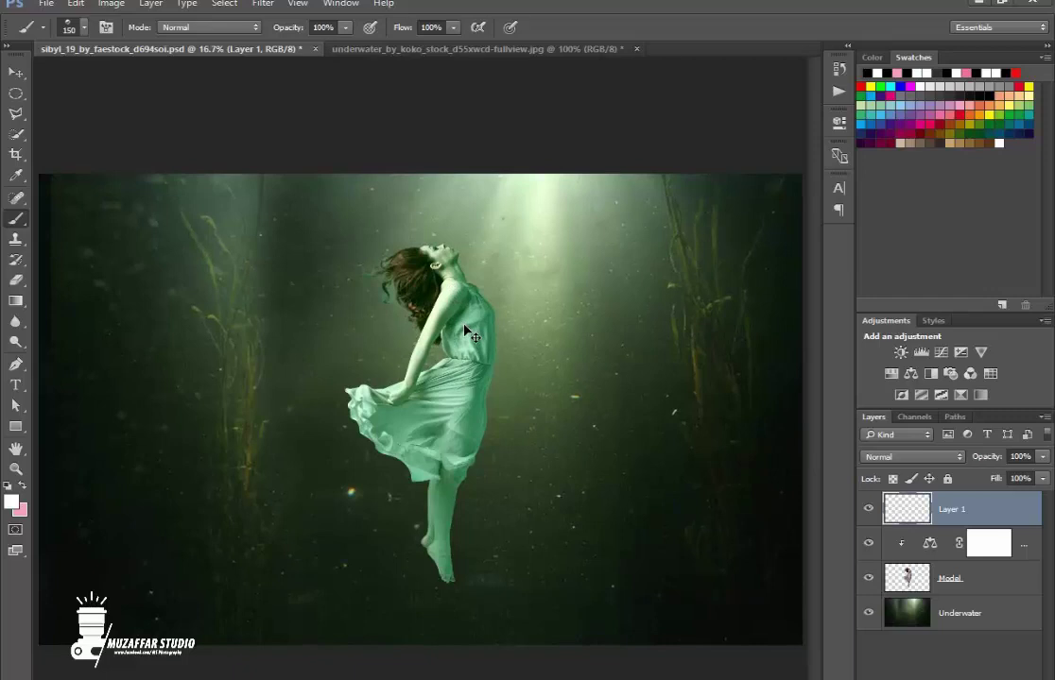
key(ctrl+plus)
key(ctrl+plus)
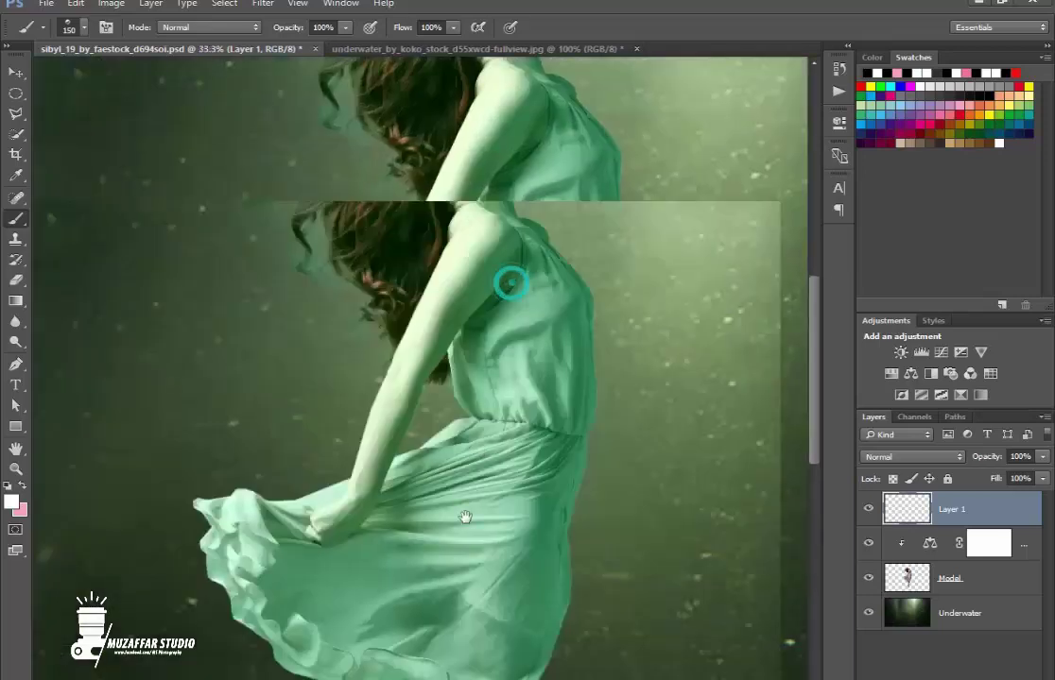
drag(510, 283, 463, 477)
key(ctrl+plus)
drag(479, 321, 417, 431)
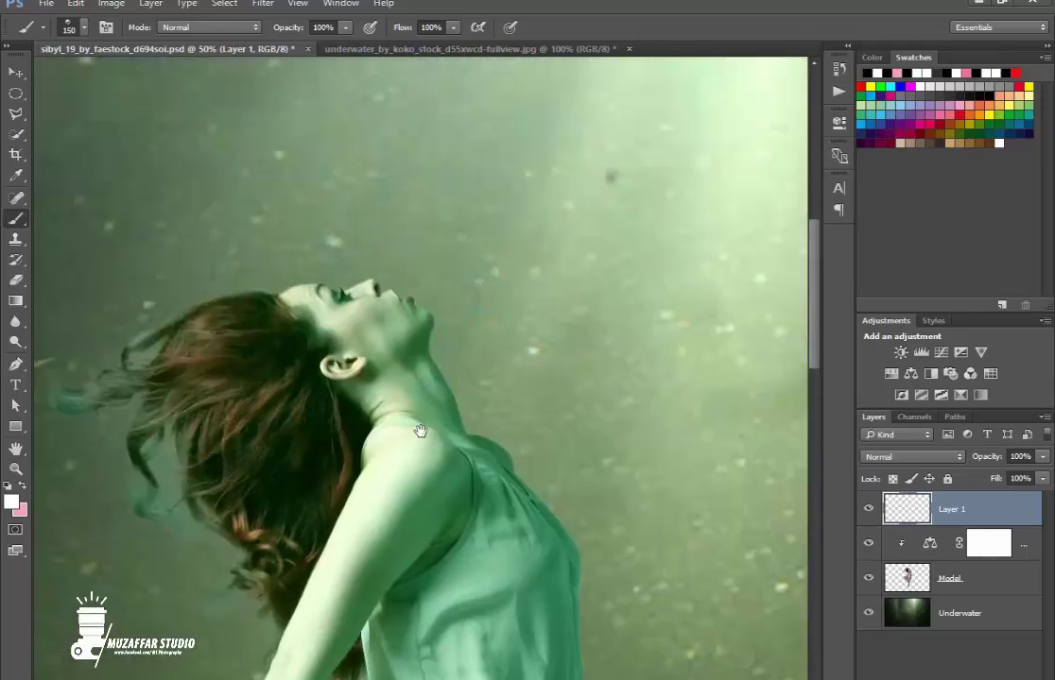
key(ctrl+plus)
key(bracketleft)
key(bracketleft)
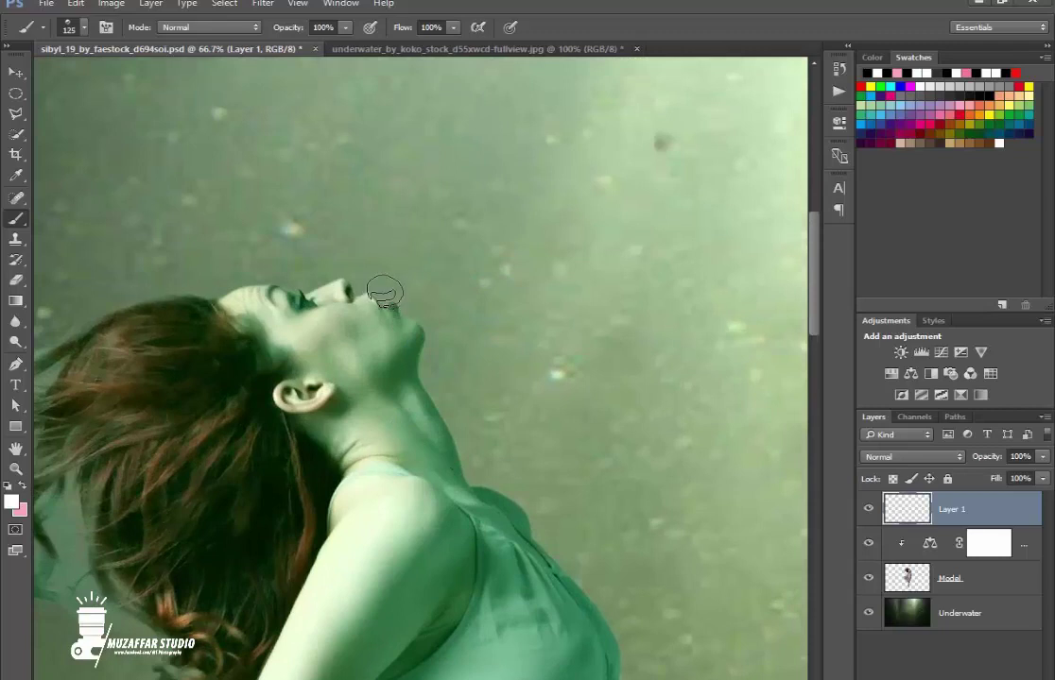
mouse_move(383, 281)
mouse_down()
mouse_move(388, 227)
mouse_move(365, 94)
mouse_up()
Extend the bubble trail above the mouth at 125 px and add bubbles near the feet
key(ctrl+minus)
key(bracketright)
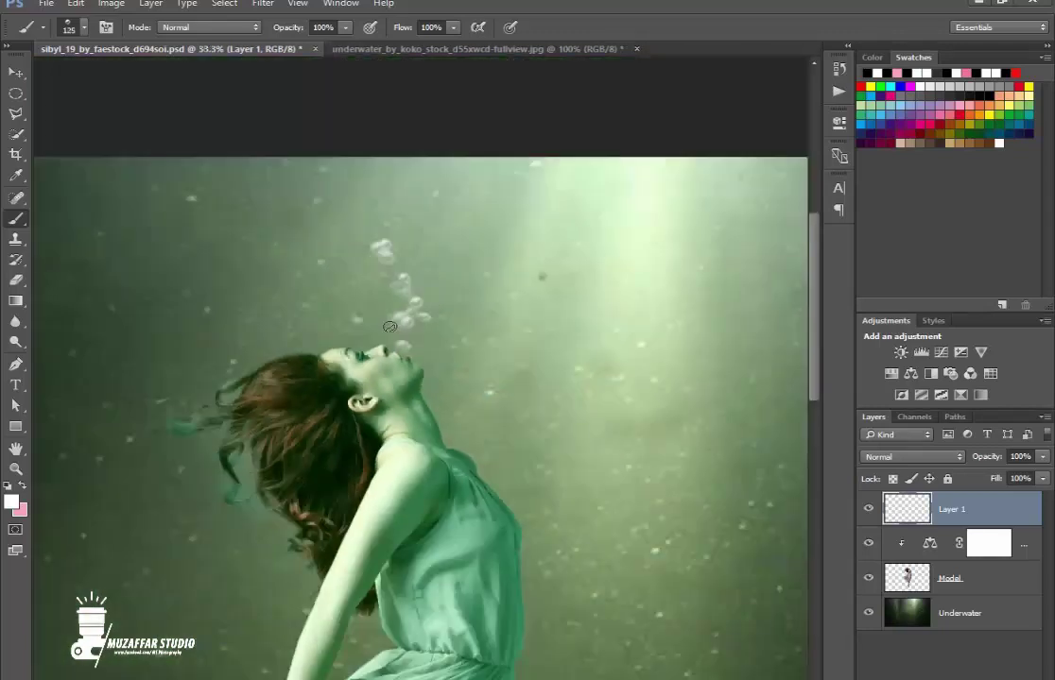
drag(425, 283, 406, 227)
key(ctrl+minus)
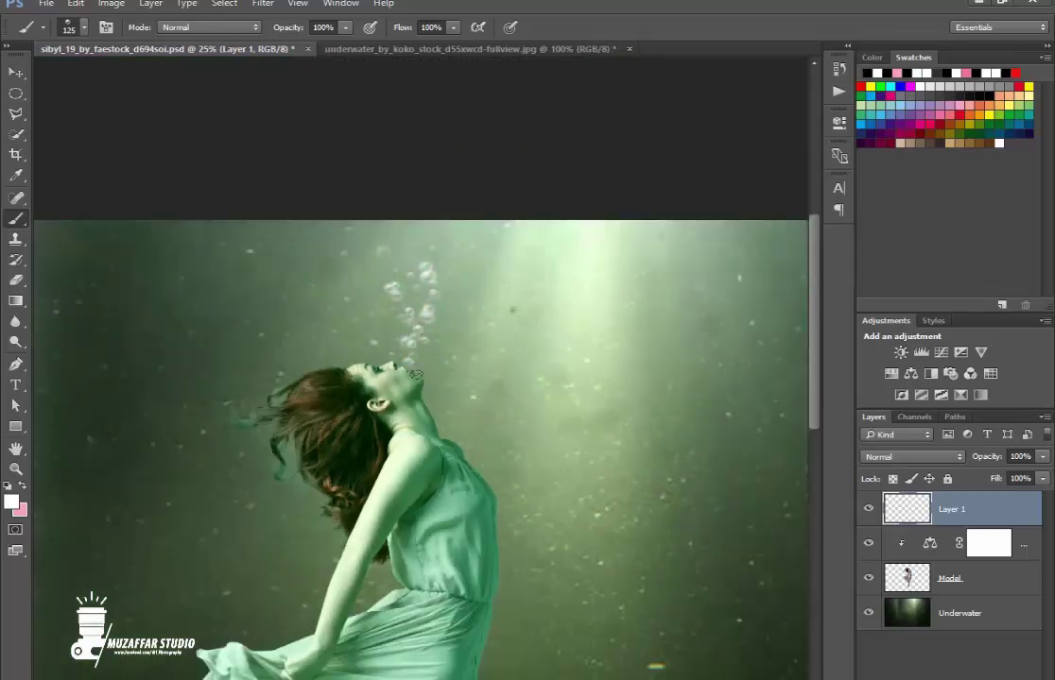
click(409, 365)
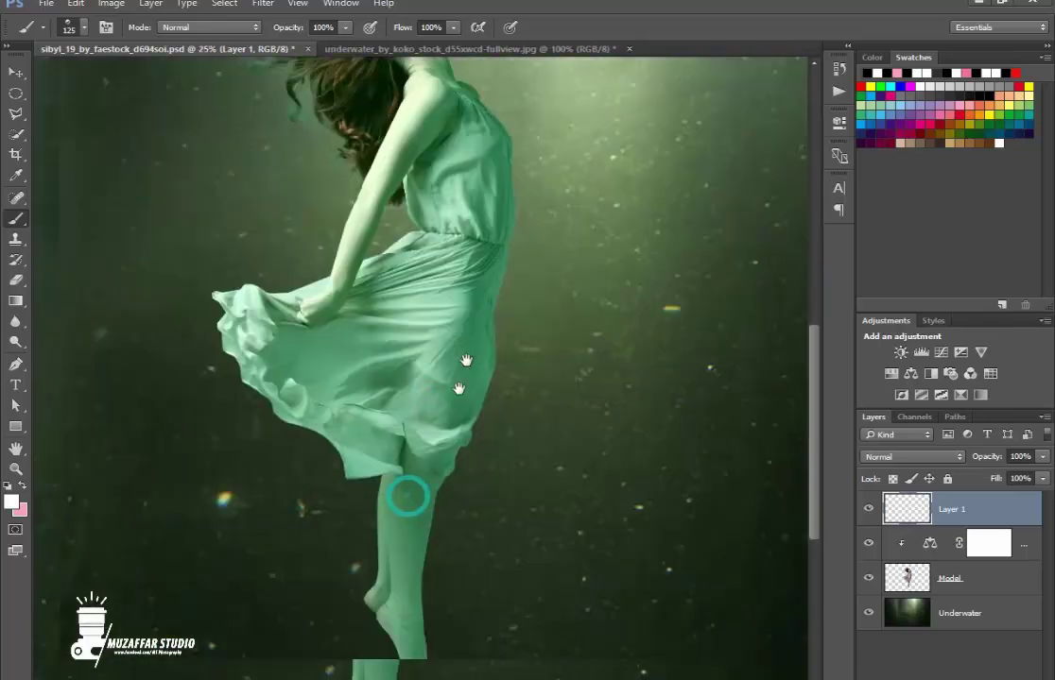
click(378, 623)
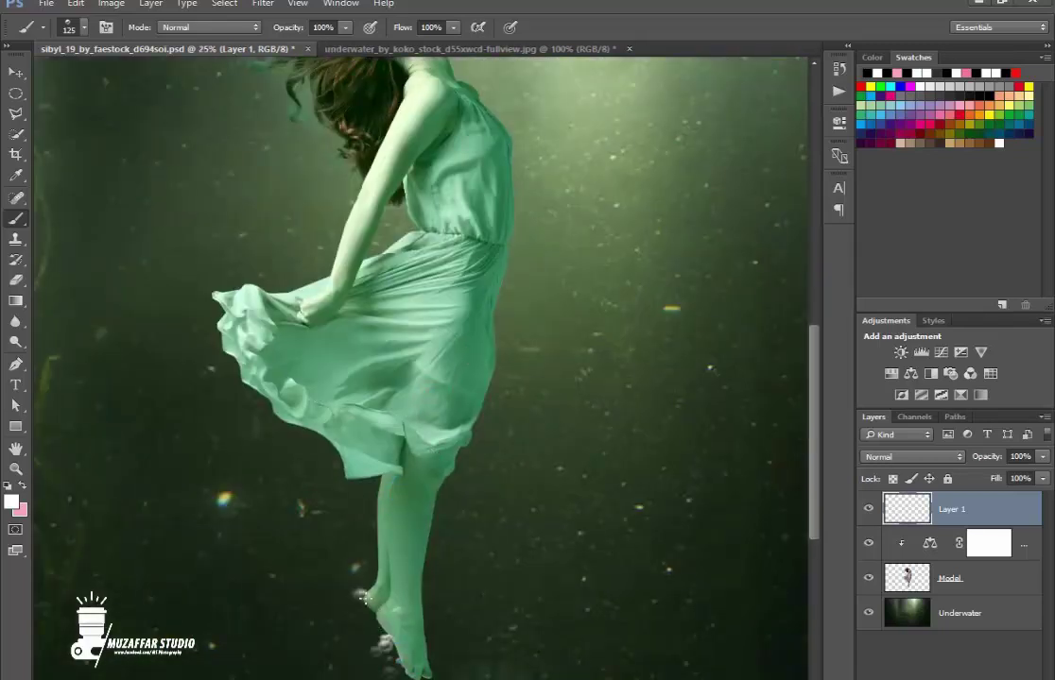
With a smaller brush, dab bubbles along the leg, below the feet, the dress's right edge and shoulder
key(ctrl+minus)
key(bracketleft)
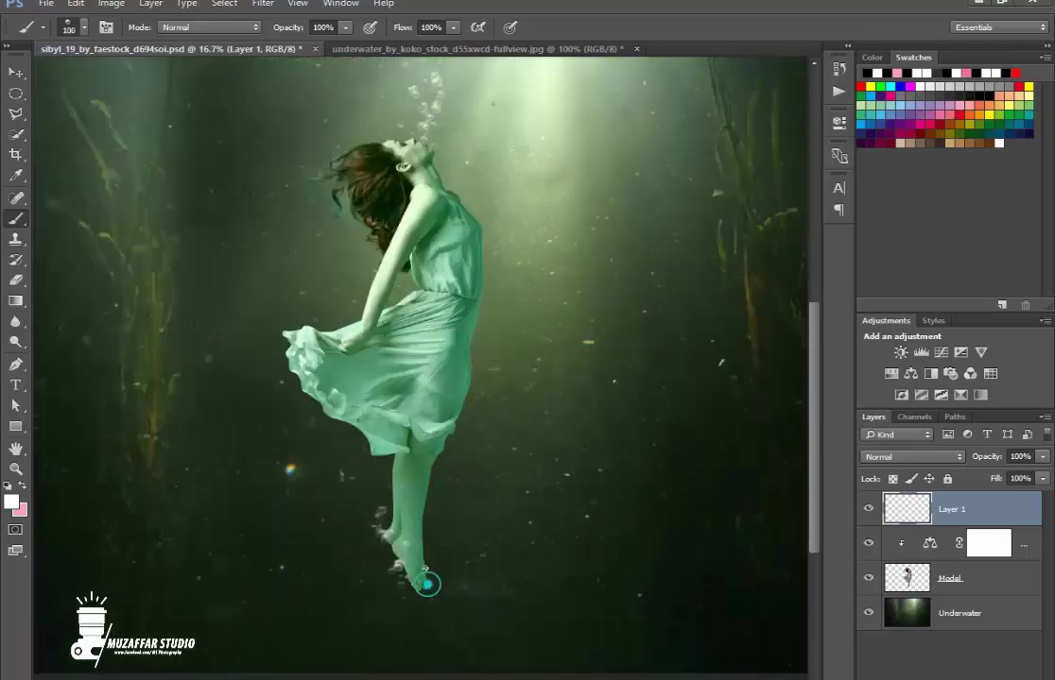
click(426, 519)
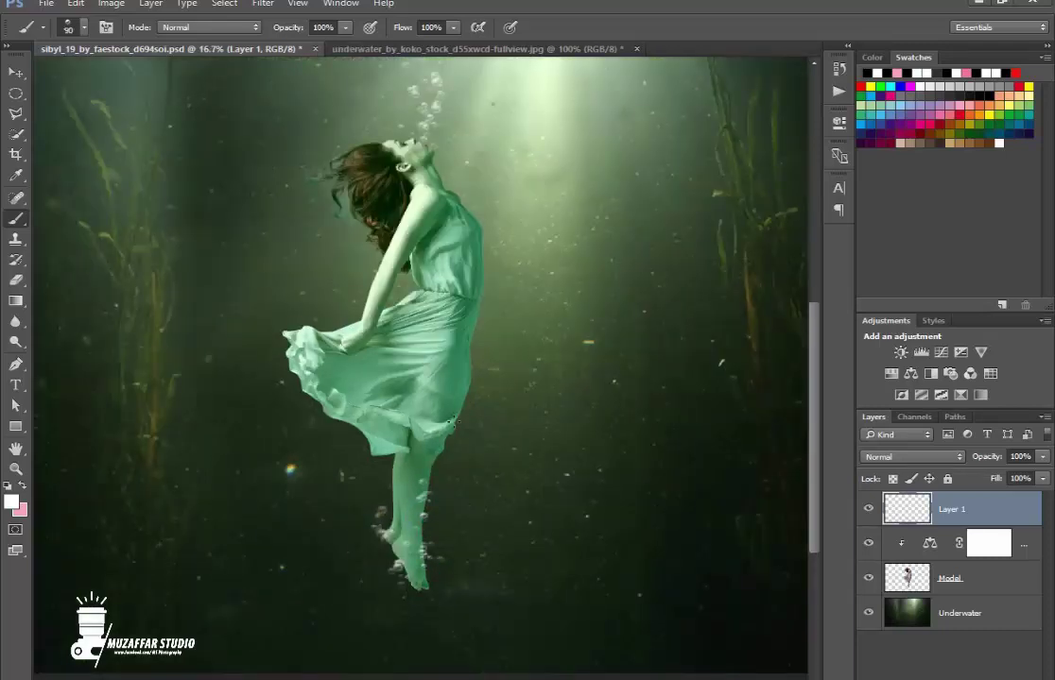
click(408, 598)
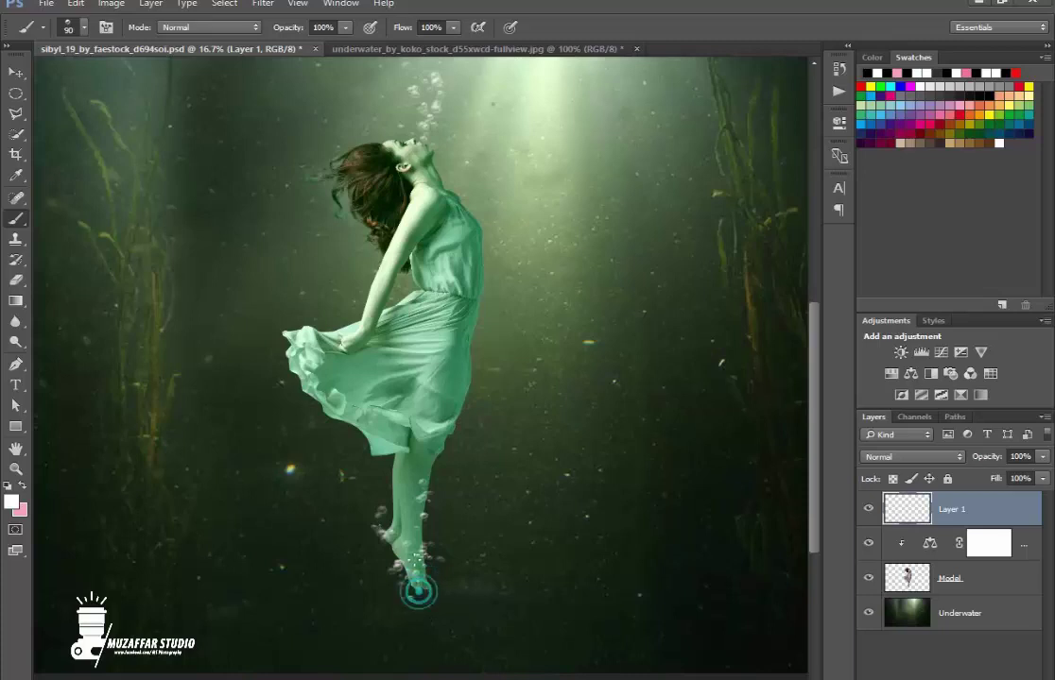
click(463, 383)
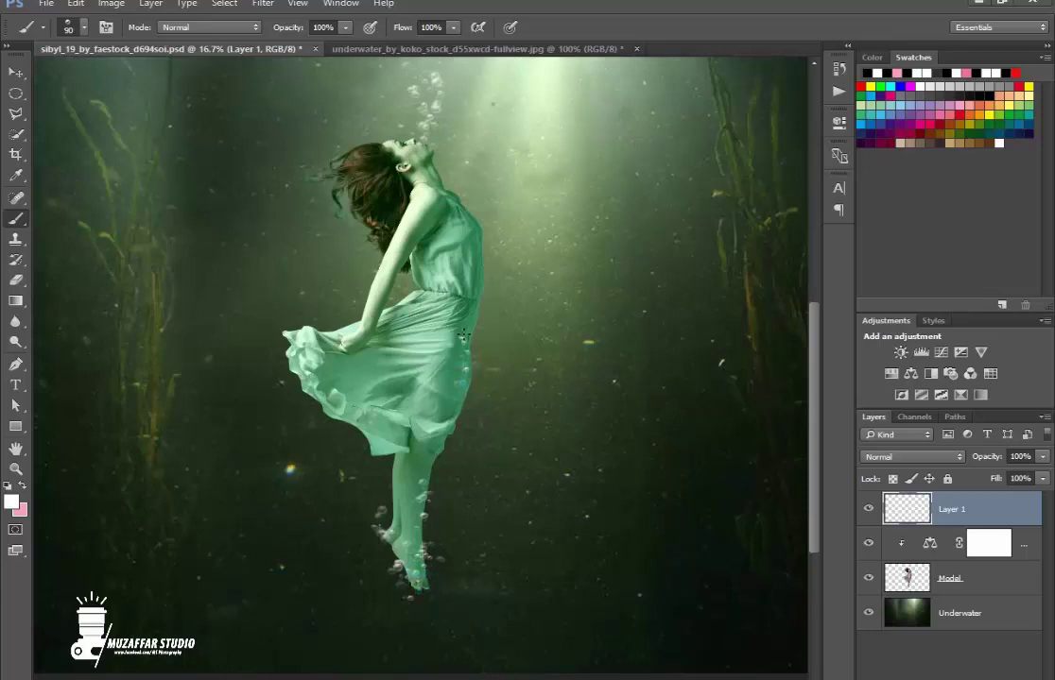
click(478, 310)
click(476, 207)
Paint bubble columns down both dress edges and along the back of the arm
drag(467, 375, 458, 430)
mouse_move(277, 333)
mouse_down()
mouse_move(304, 376)
mouse_move(391, 454)
mouse_up()
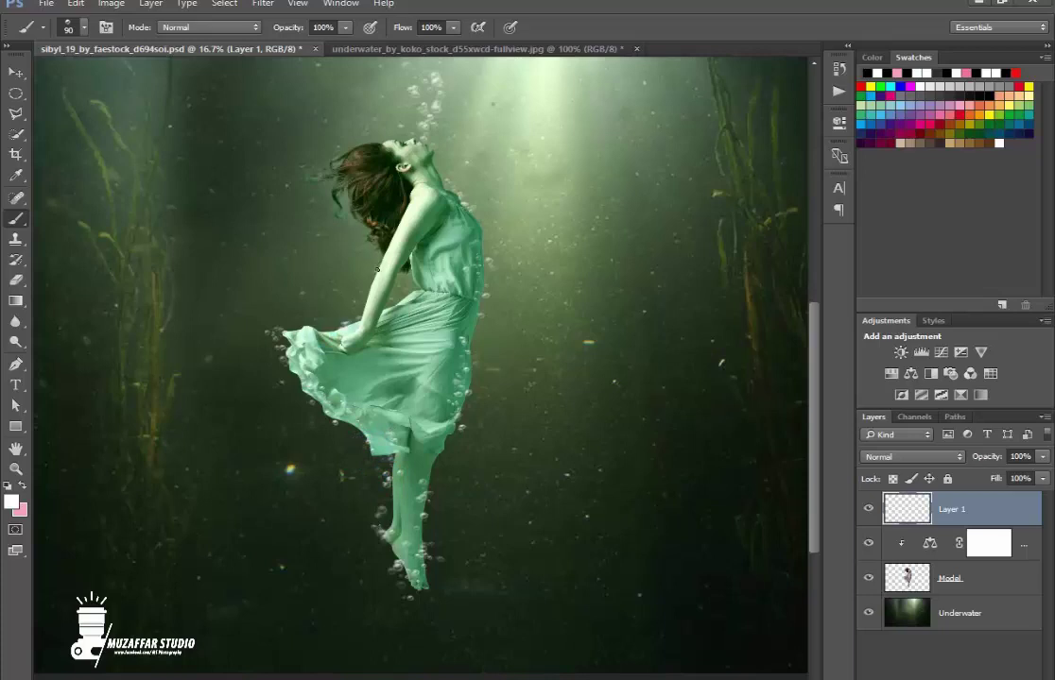
drag(377, 241, 400, 281)
click(278, 287)
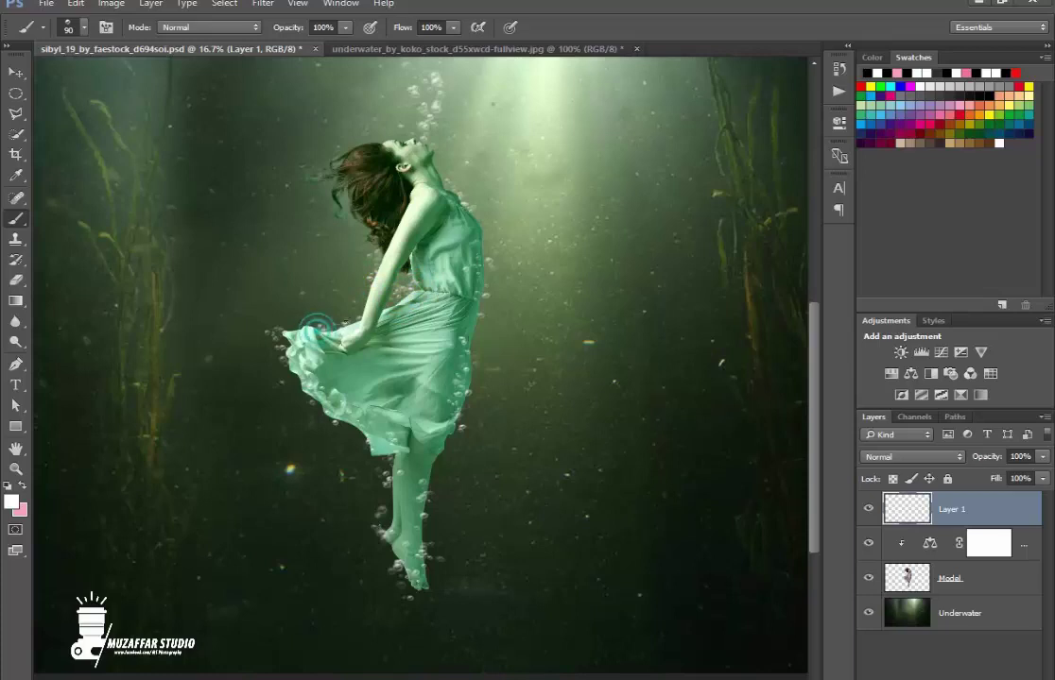
key(ctrl+minus)
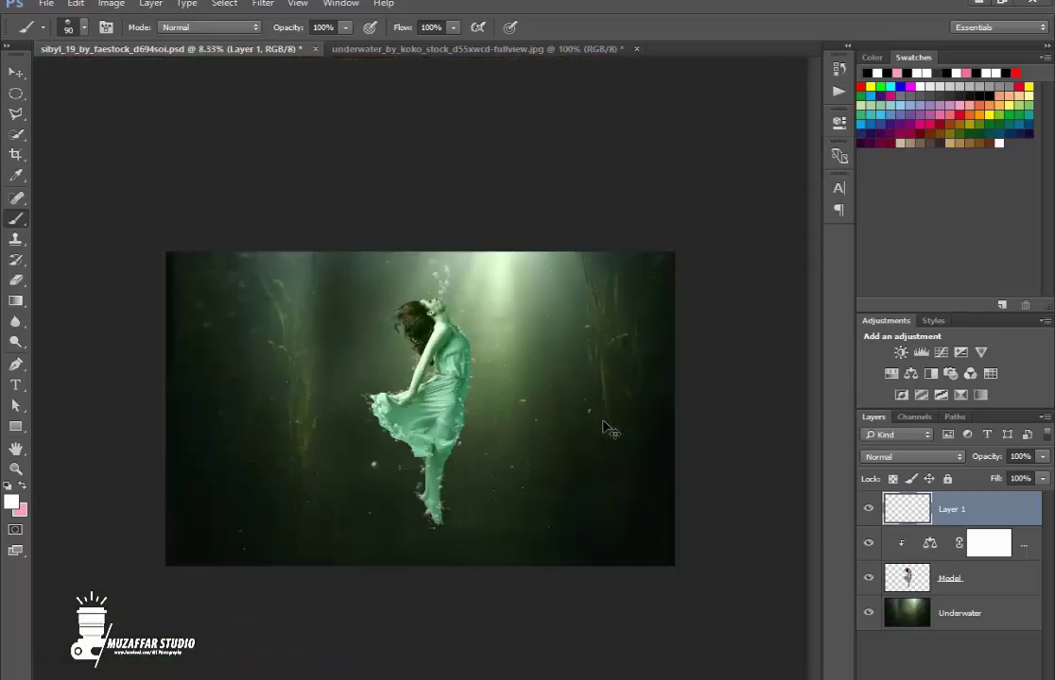
key(ctrl+plus)
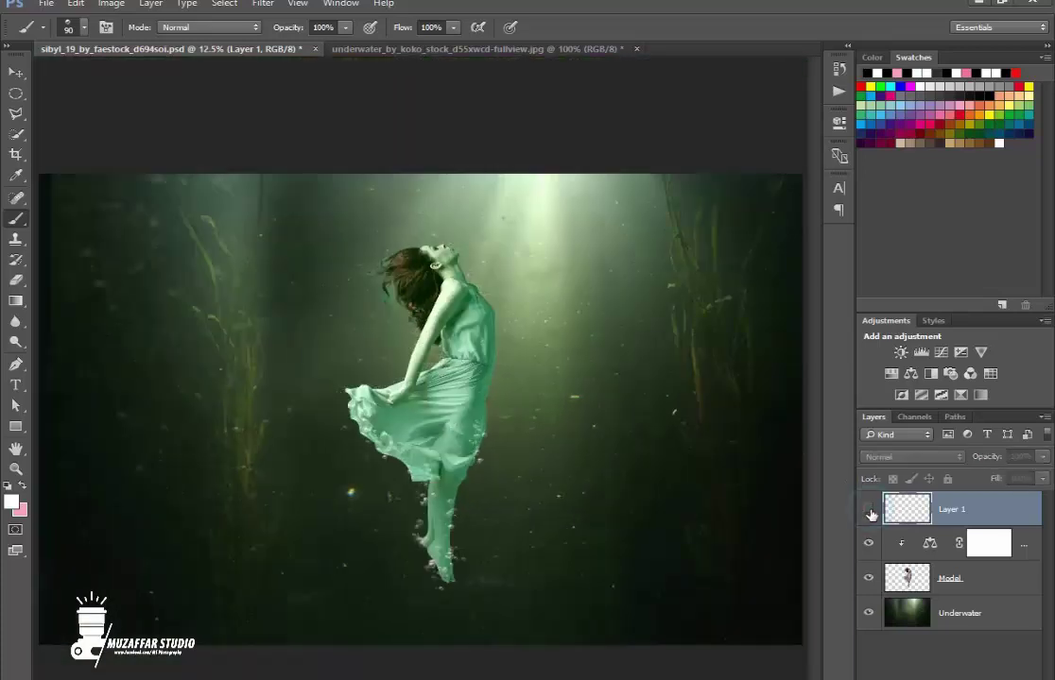
Rename Layer 1 to 'bubles', correcting the misspelled first attempt
double_click(963, 510)
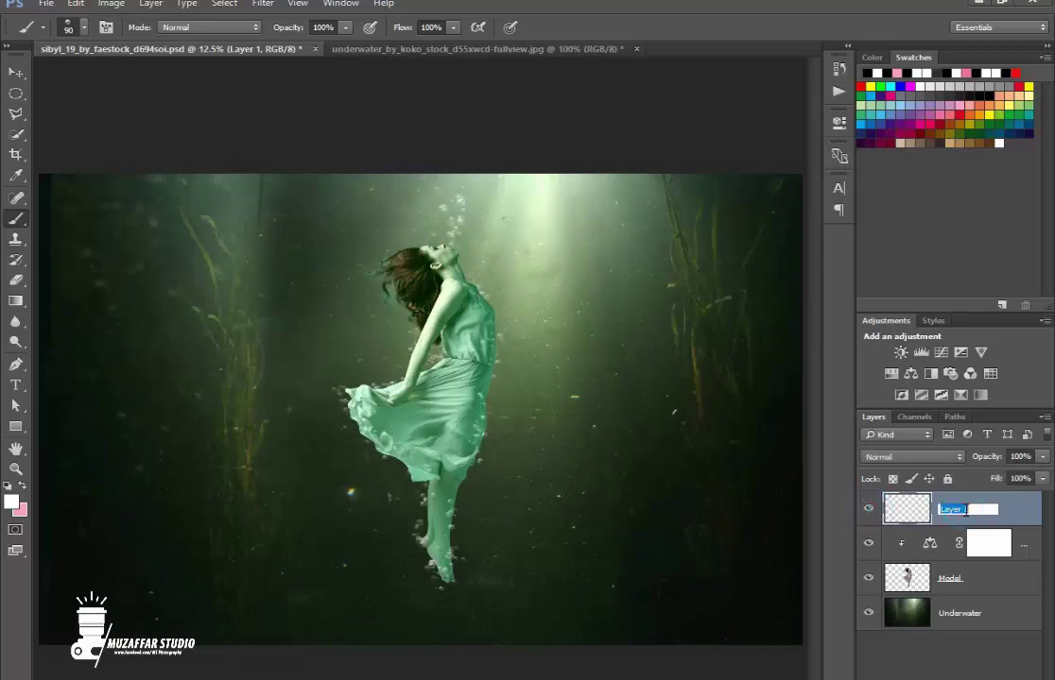
text(bubels)
key(Return)
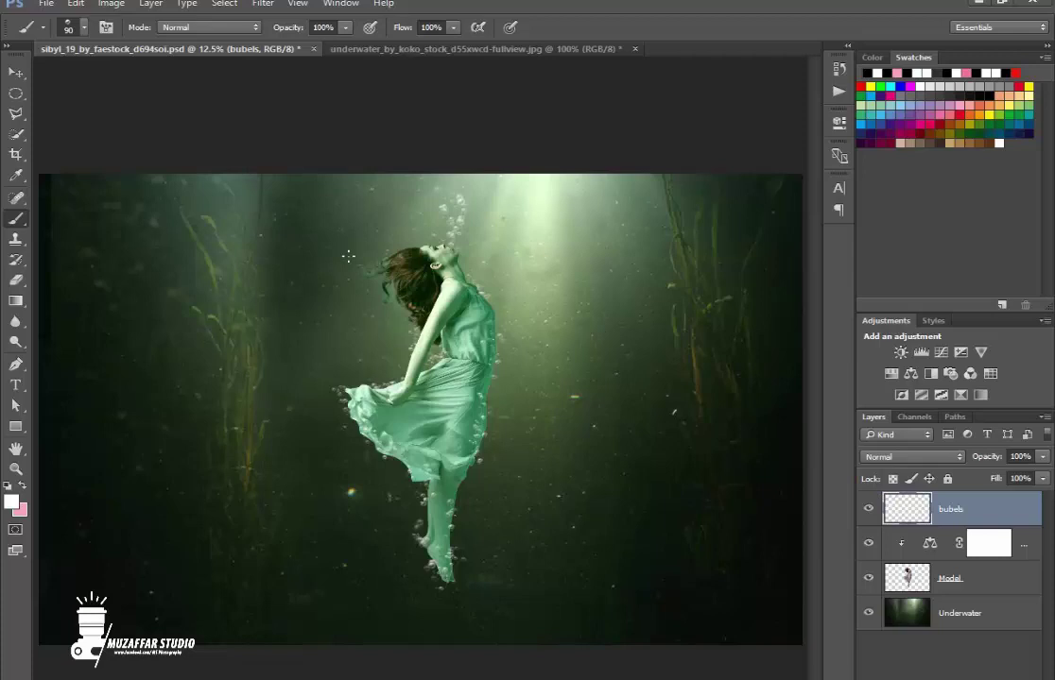
double_click(965, 512)
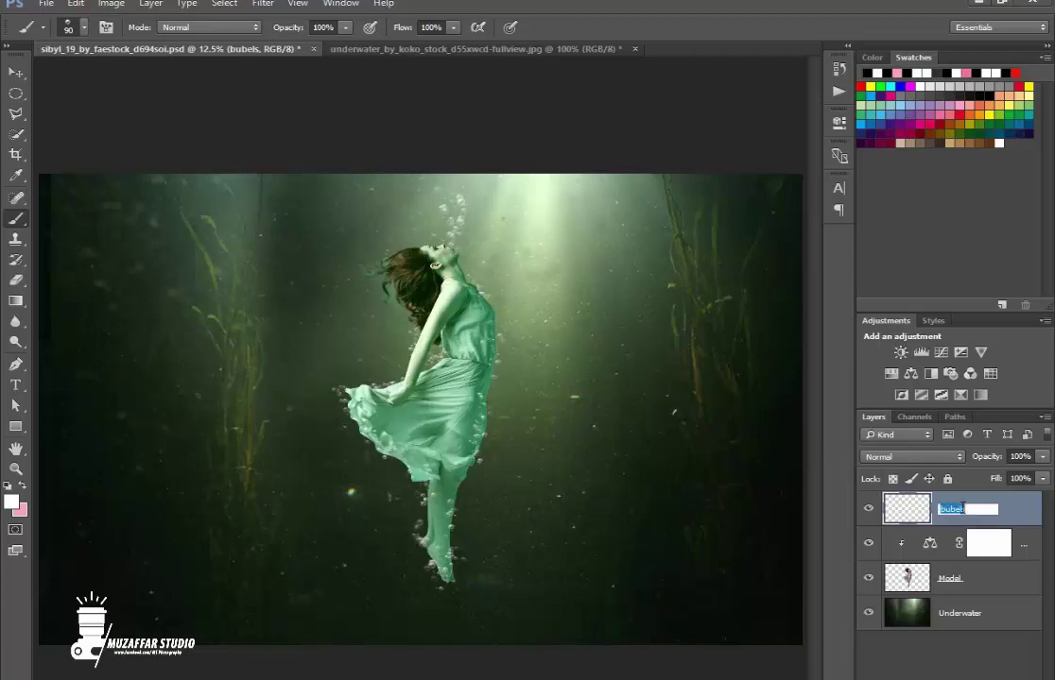
click(969, 511)
key(BackSpace)
key(BackSpace)
key(BackSpace)
text(s)
click(1028, 508)
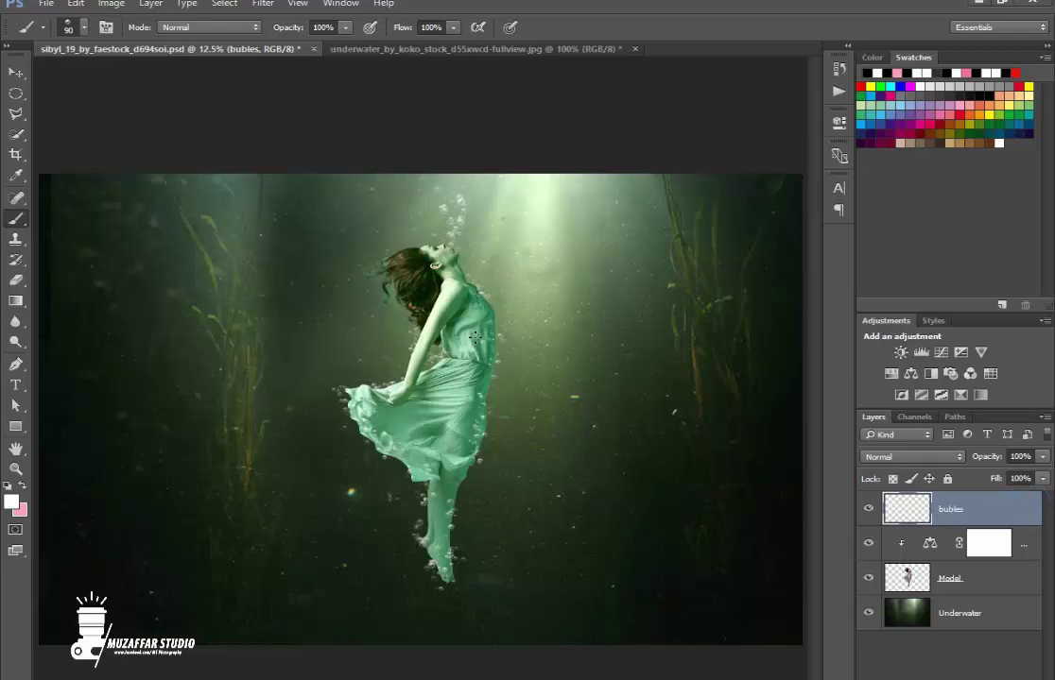
key(ctrl+minus)
key(ctrl+plus)
key(ctrl+plus)
key(ctrl+plus)
key(ctrl+minus)
key(ctrl+minus)
Duplicate the Underwater layer and move the copy to the top of the stack
click(16, 72)
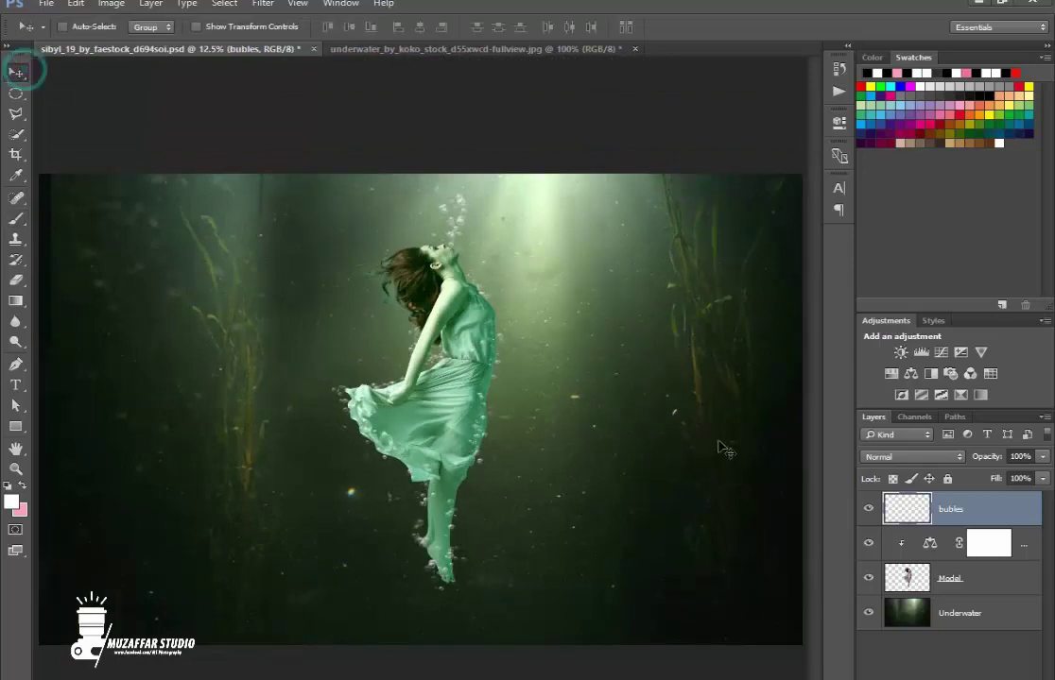
click(964, 614)
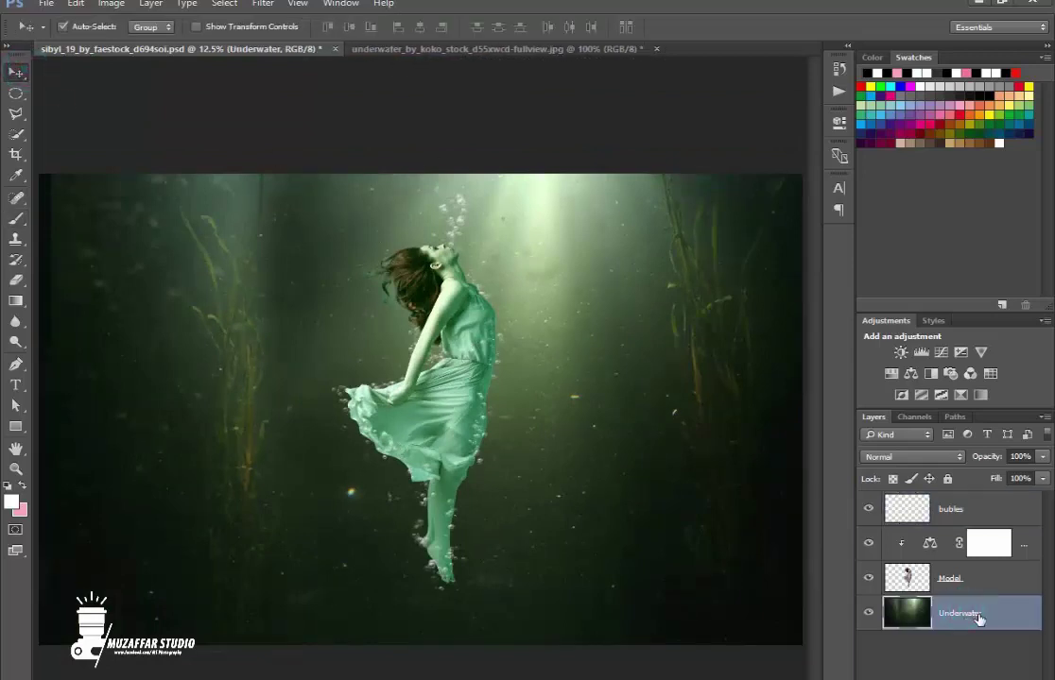
key(ctrl+j)
drag(979, 616, 903, 503)
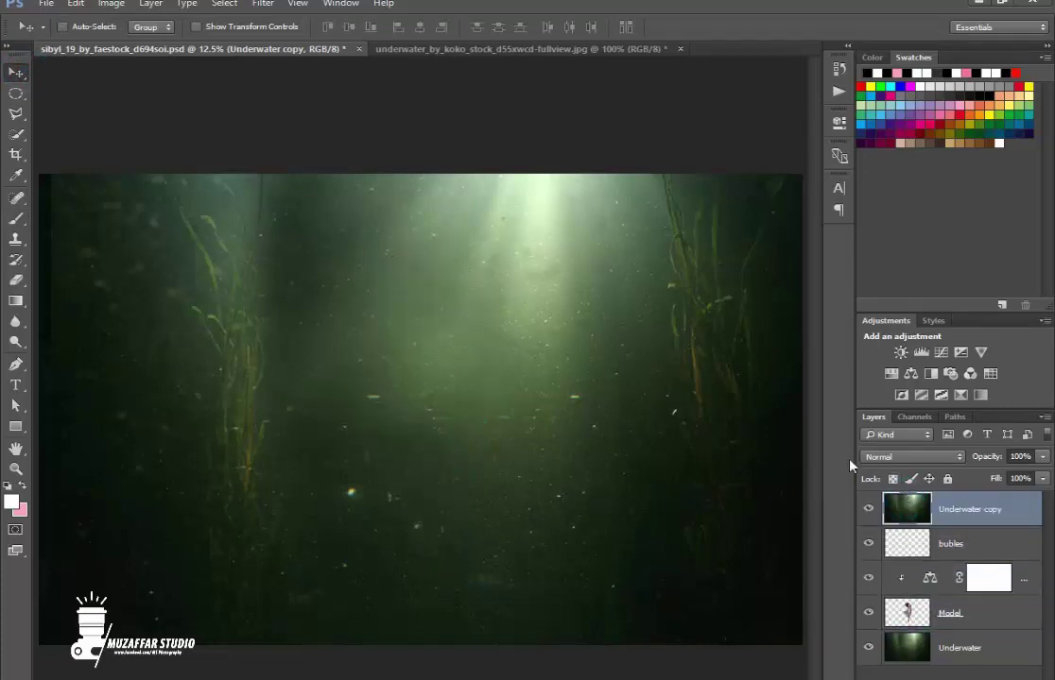
Set the Underwater copy to Multiply at 33% opacity and toggle it to compare
click(910, 458)
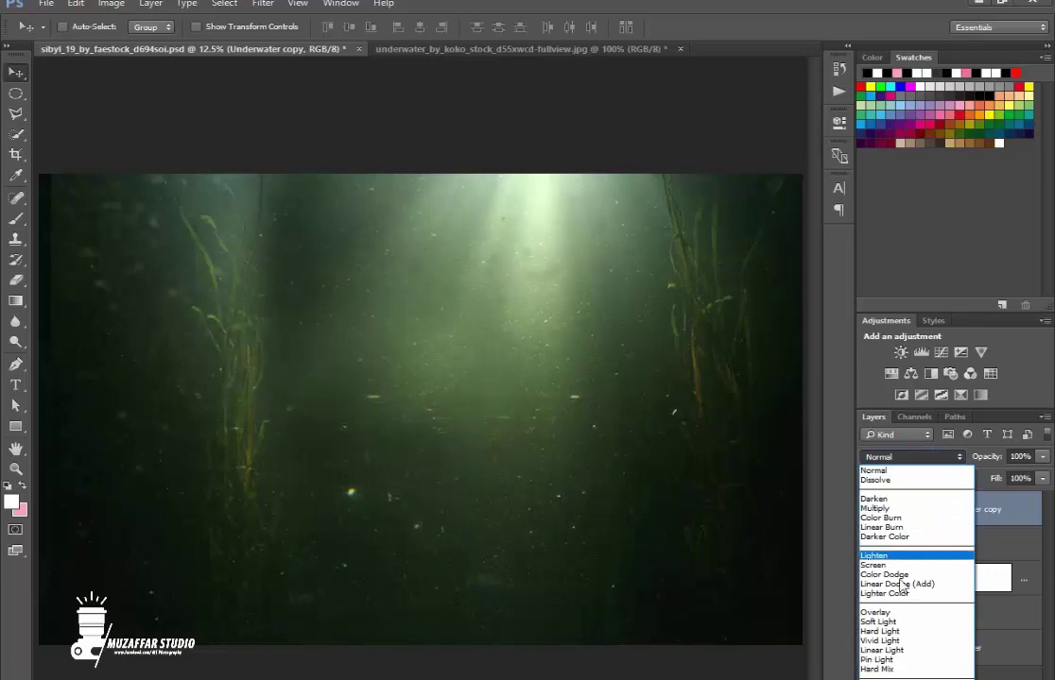
click(876, 510)
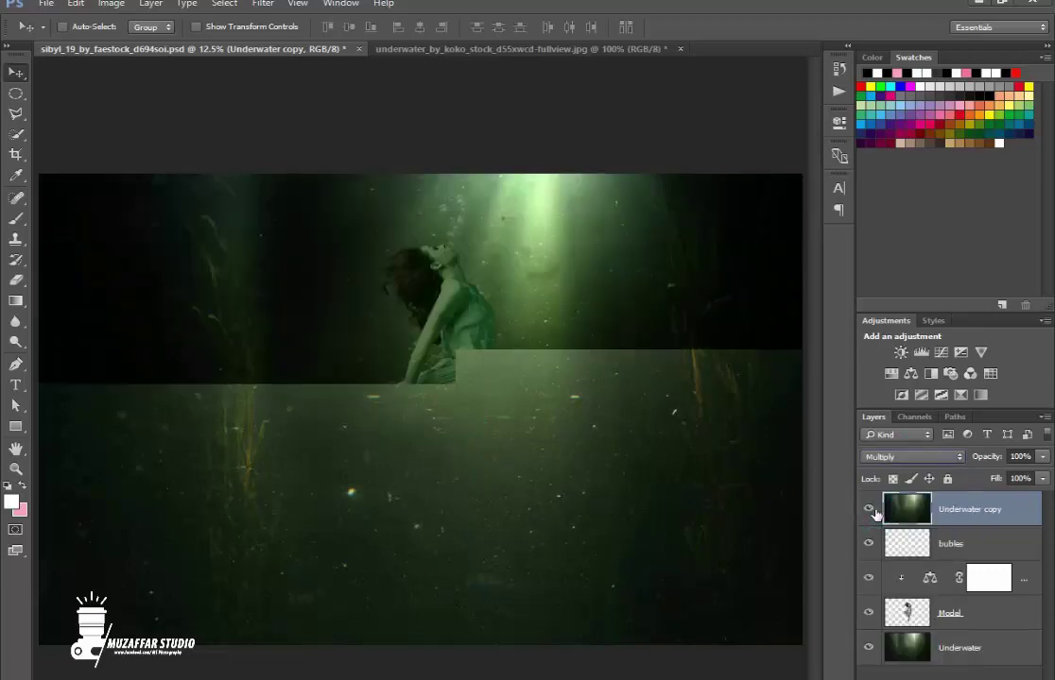
click(1042, 457)
drag(1039, 479, 988, 478)
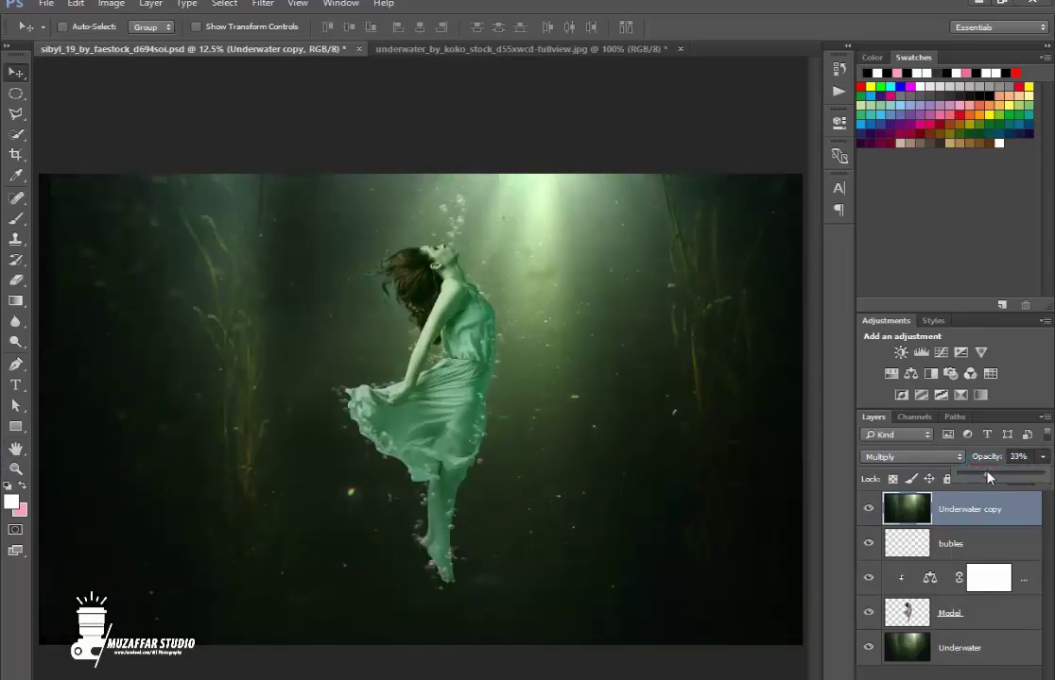
click(868, 509)
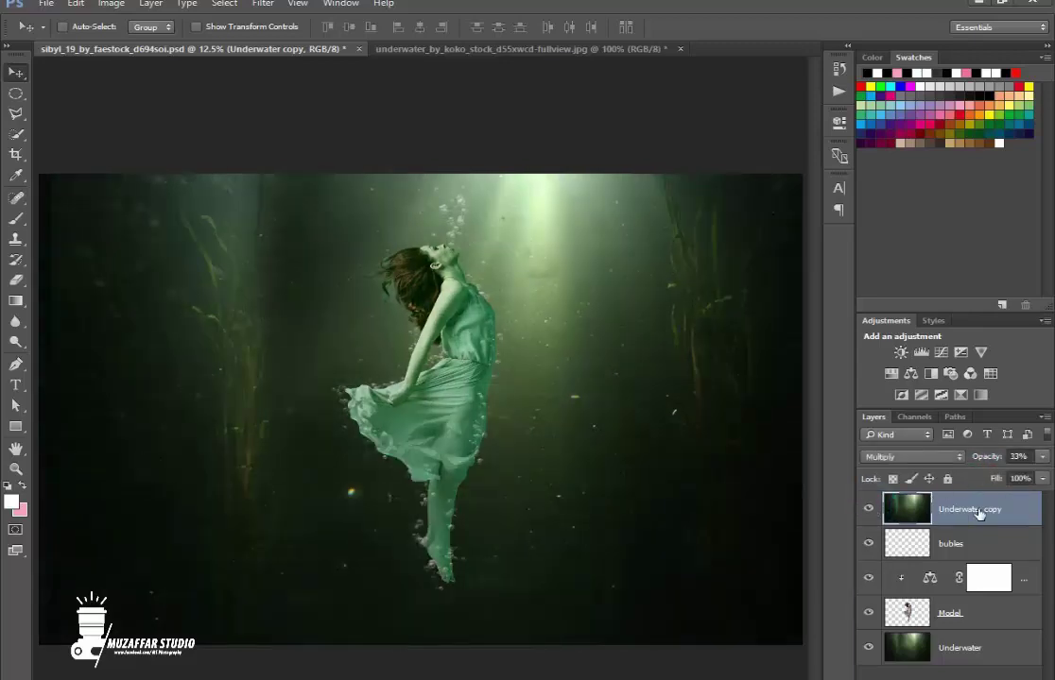
click(979, 544)
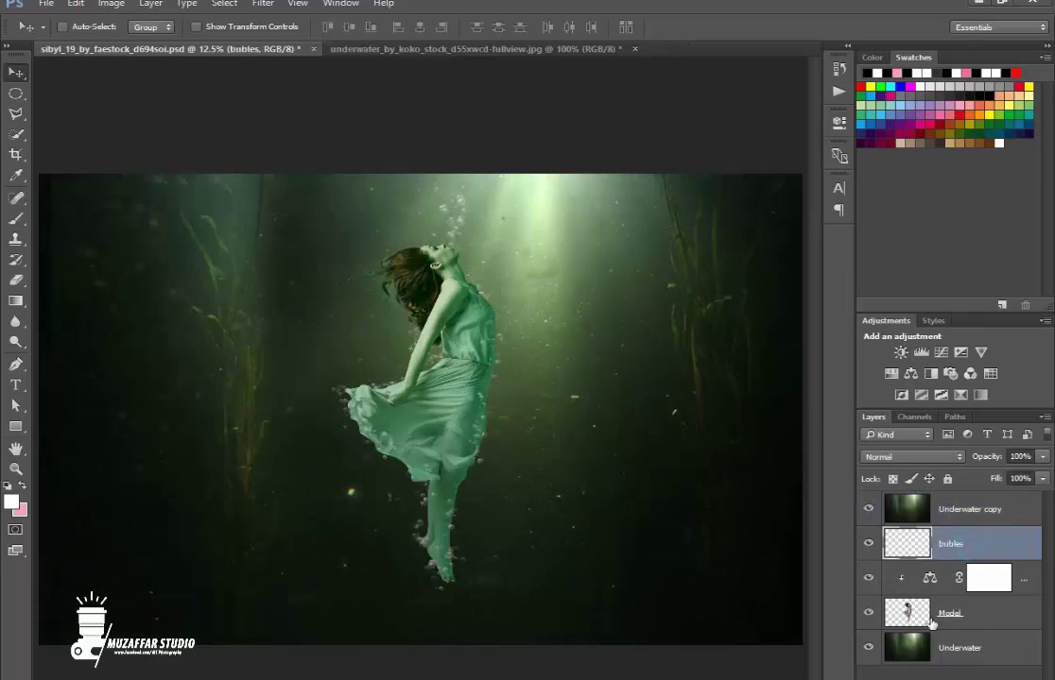
Add a Brightness/Contrast adjustment above the Model layer with Brightness at -72
click(1004, 617)
click(950, 677)
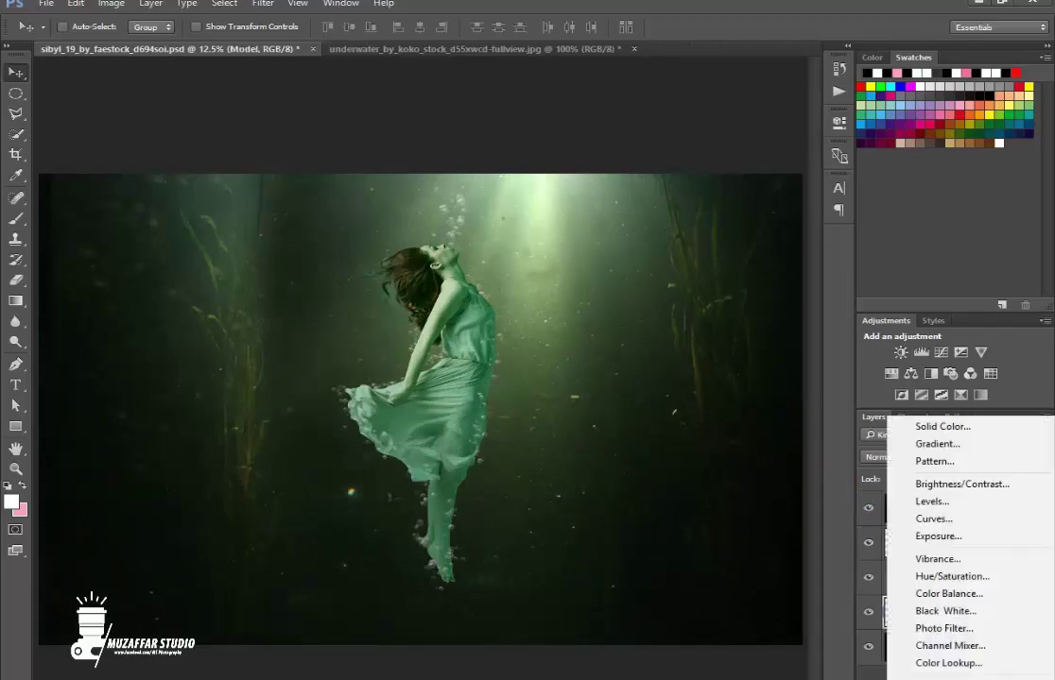
click(945, 484)
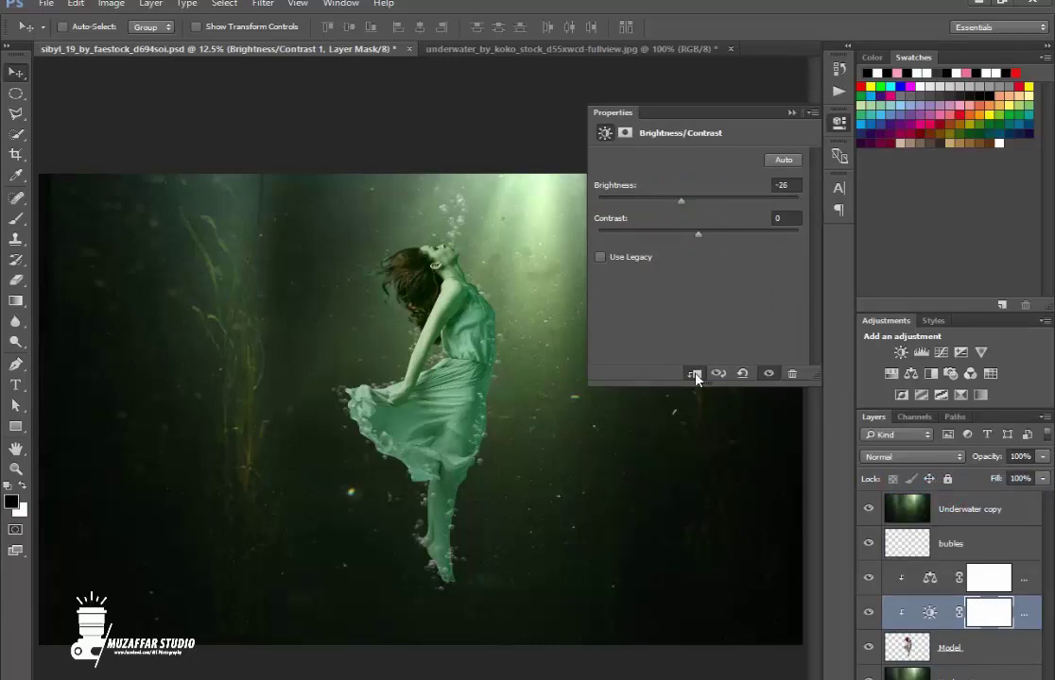
drag(680, 201, 651, 208)
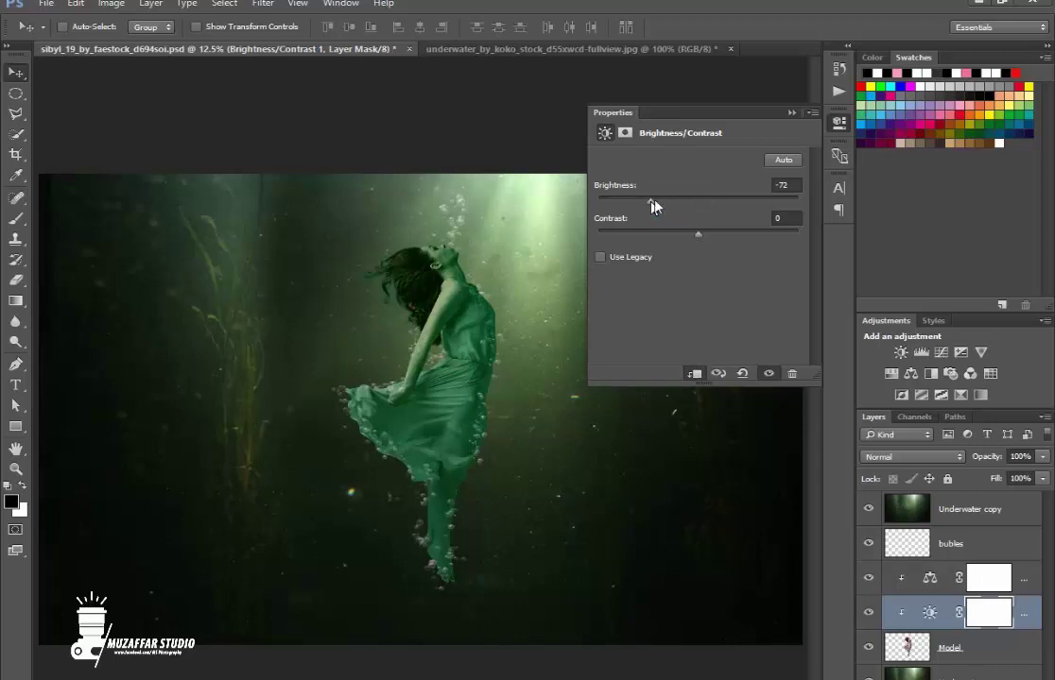
click(791, 113)
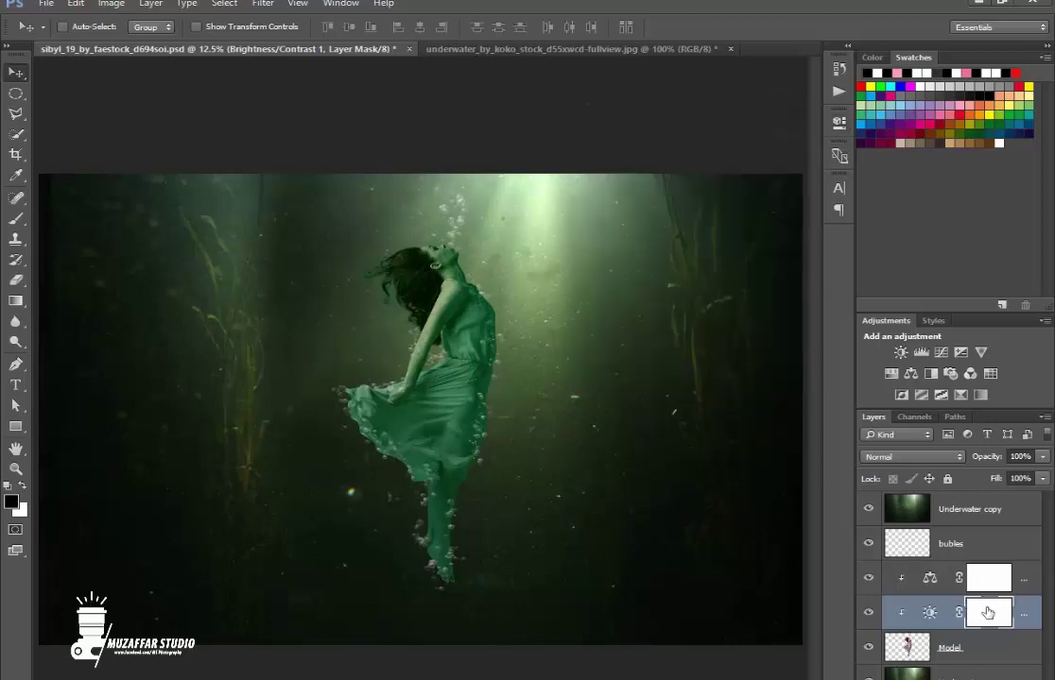
Paint black with a 1400 px soft brush on the Brightness/Contrast mask over the head, chest and dress
click(16, 219)
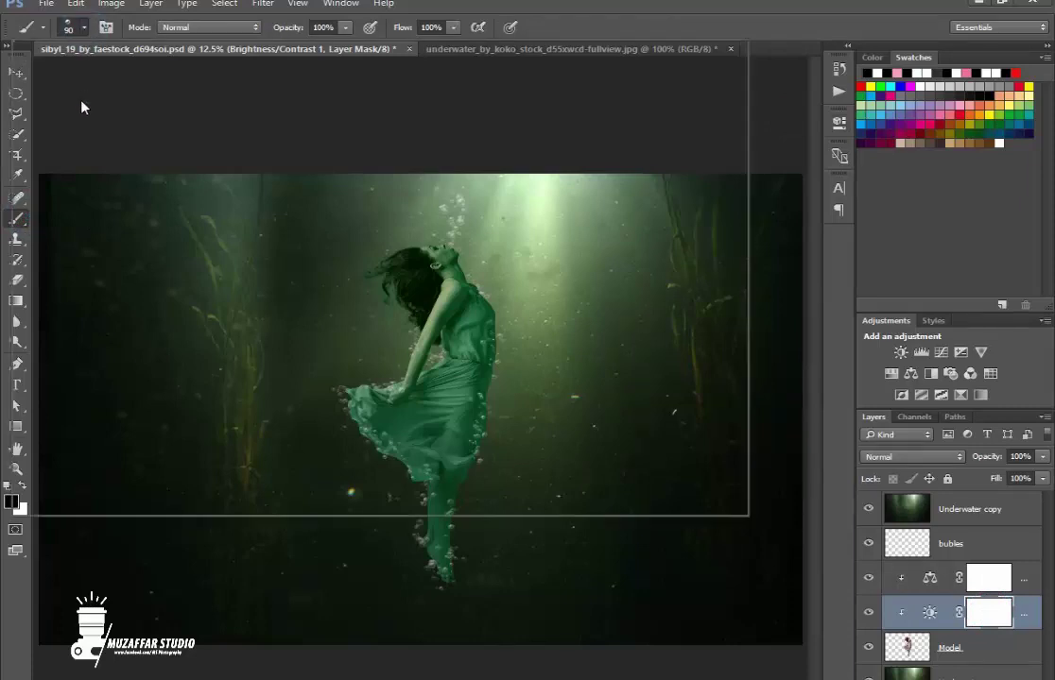
right_click(81, 107)
key(Escape)
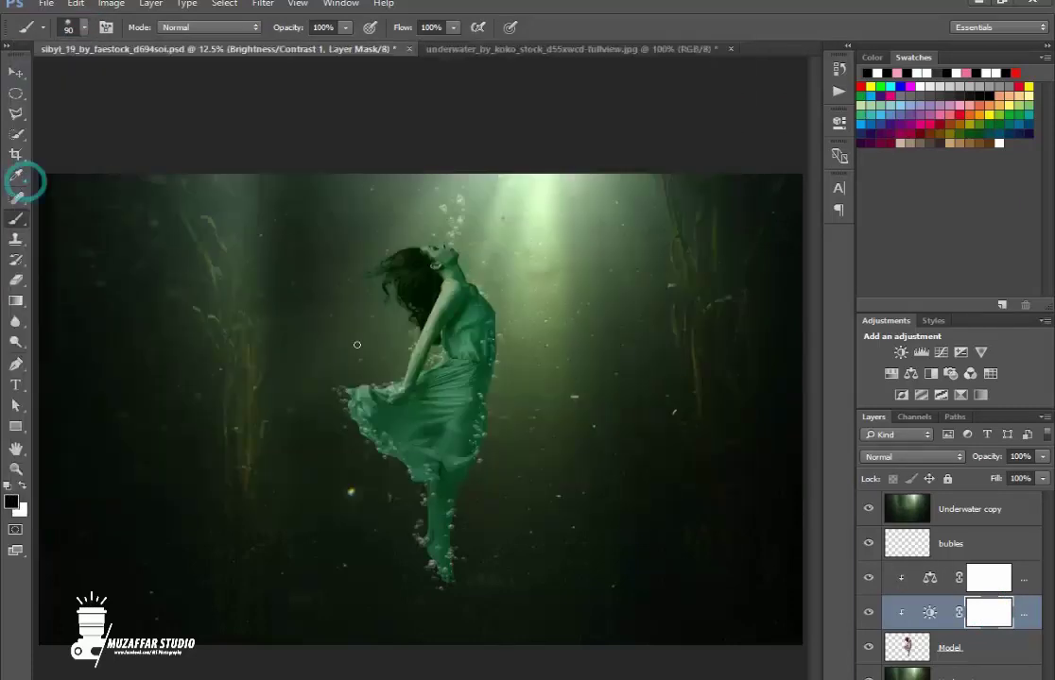
key(ctrl+plus)
key(bracketright)
key(bracketright)
key(bracketright)
key(bracketright)
key(bracketright)
key(bracketright)
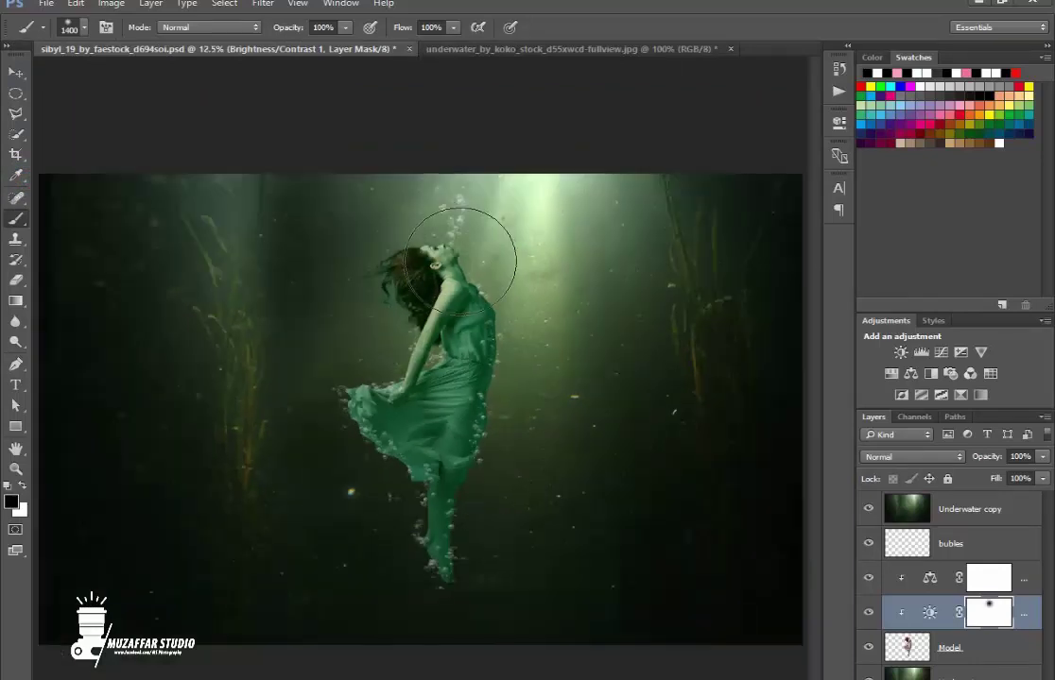
key(ctrl+minus)
click(454, 281)
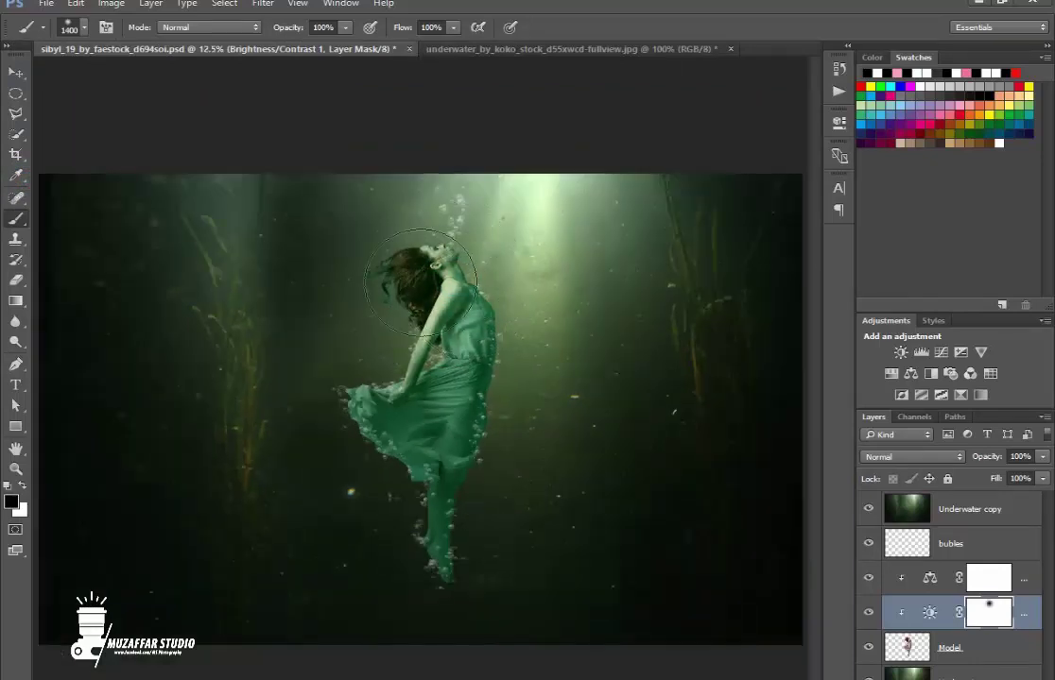
drag(455, 341, 471, 390)
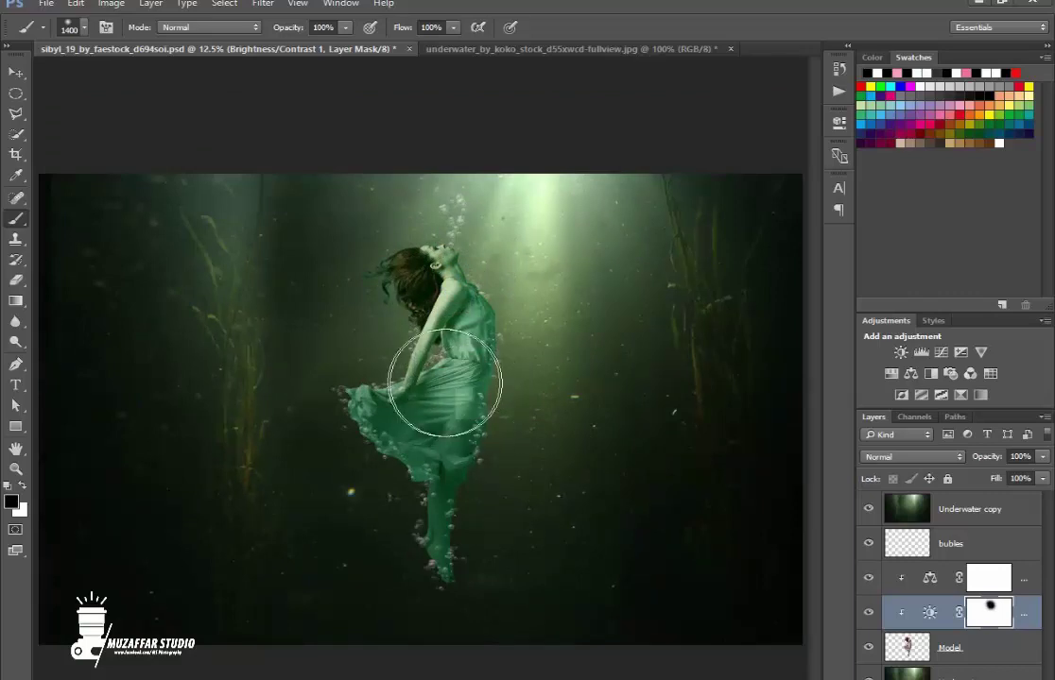
drag(470, 397, 374, 404)
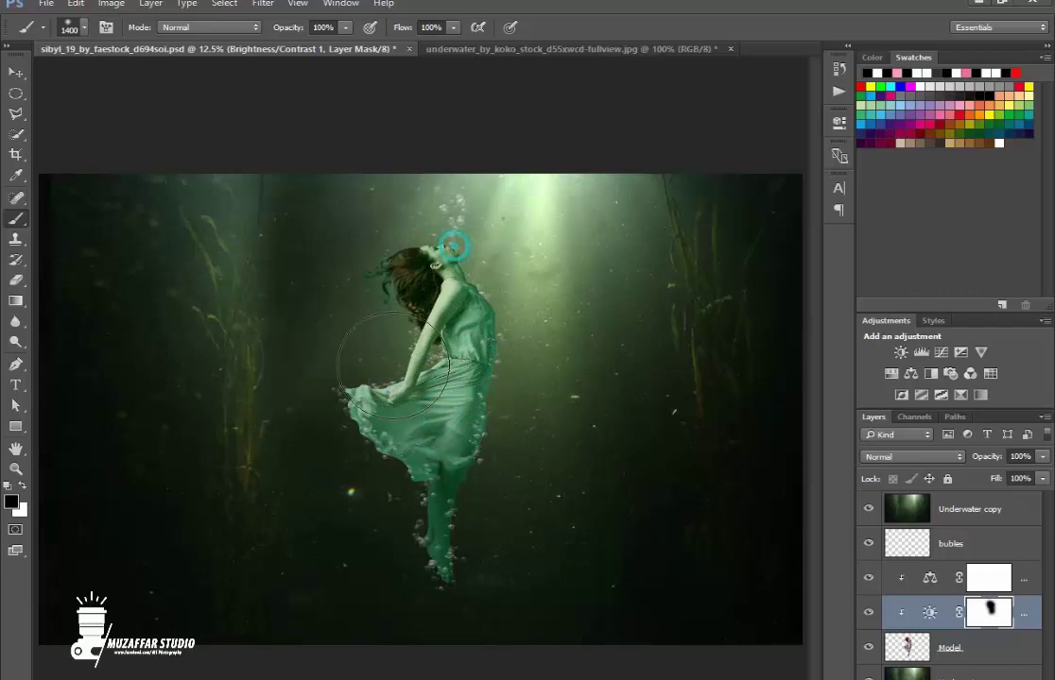
key(ctrl+plus)
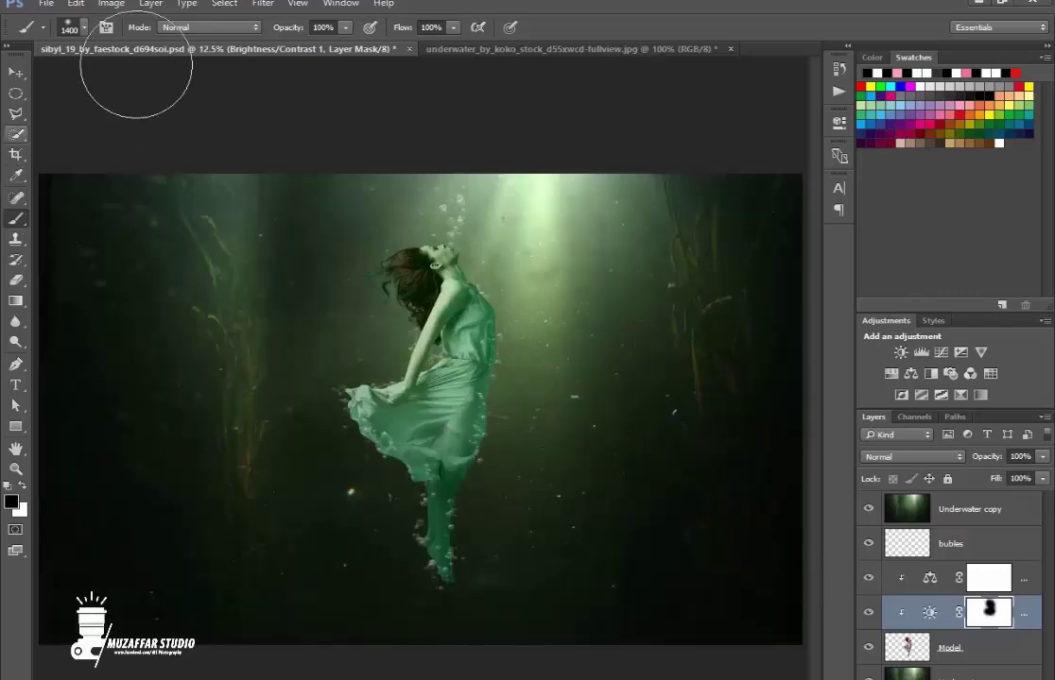
click(21, 73)
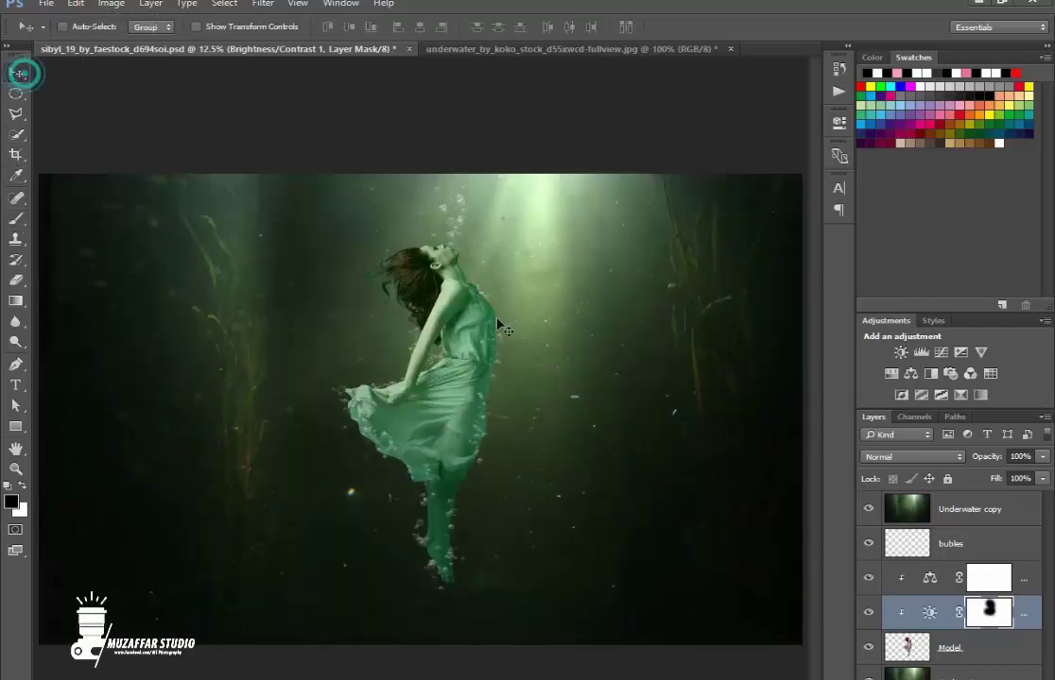
Open the light-beams image from Downloads, copy all of it and paste it into the composite
click(477, 47)
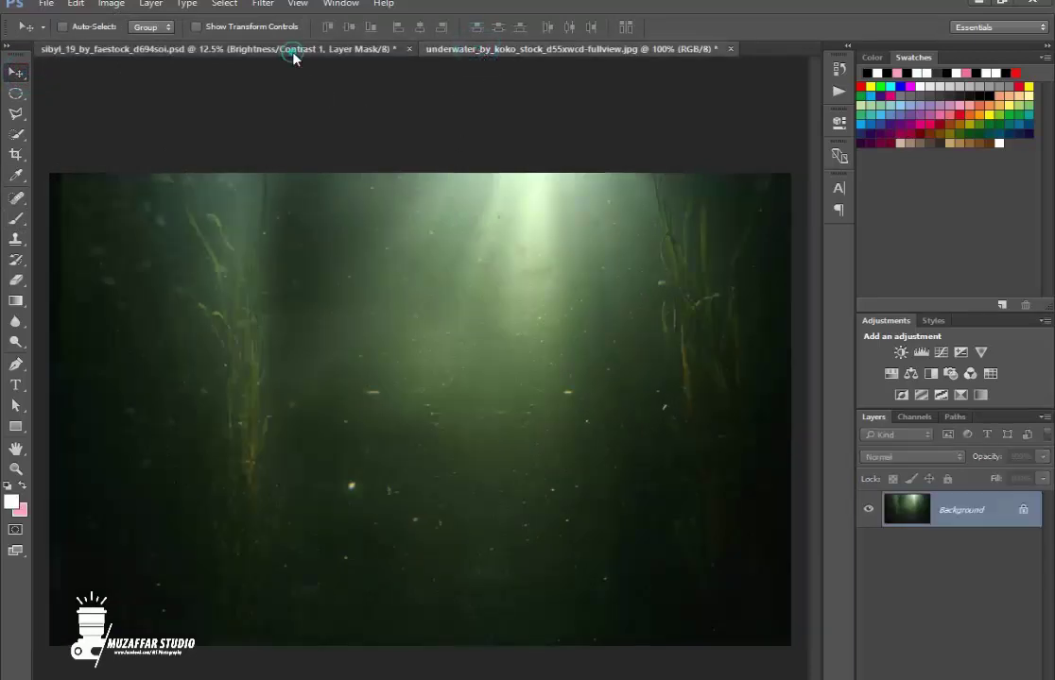
click(293, 49)
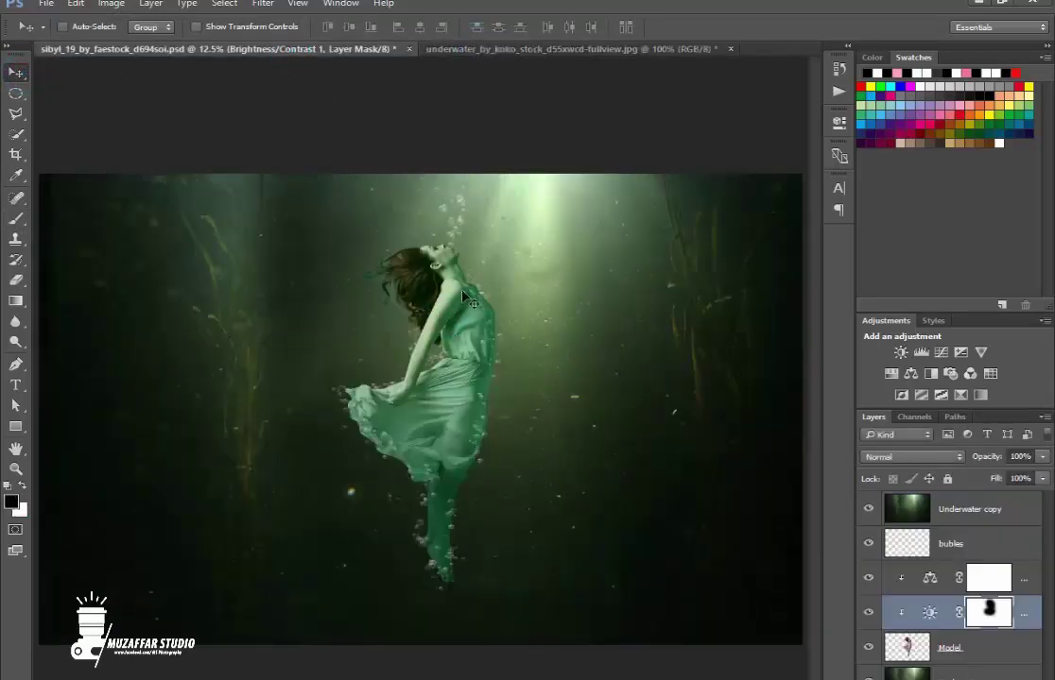
click(49, 4)
click(44, 10)
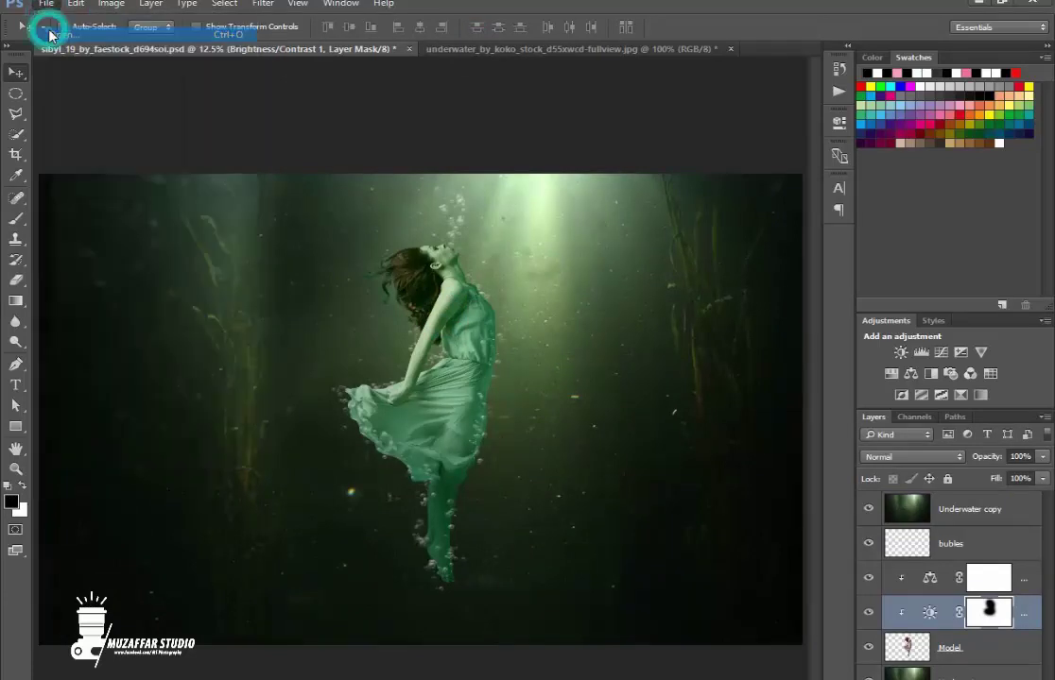
key(ctrl+o)
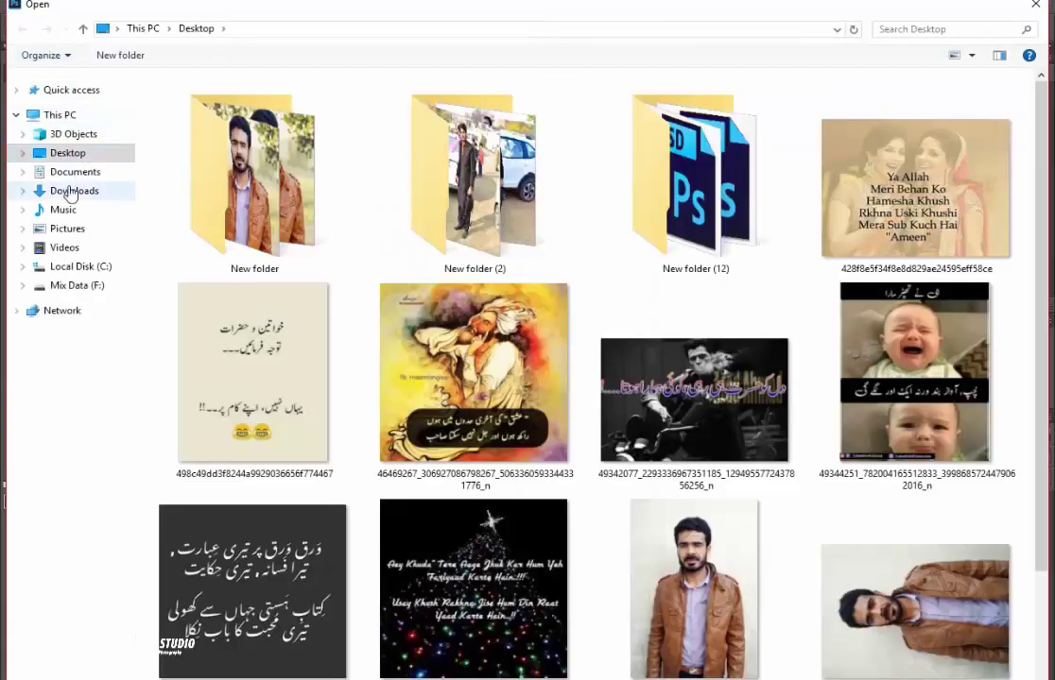
click(71, 191)
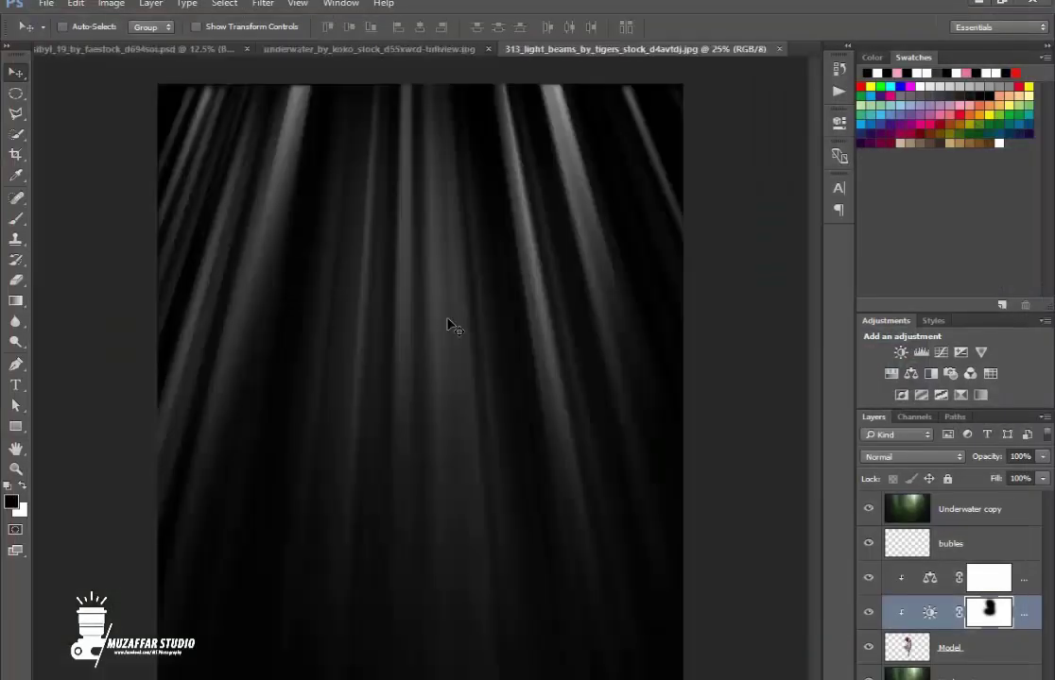
click(447, 323)
key(ctrl+a)
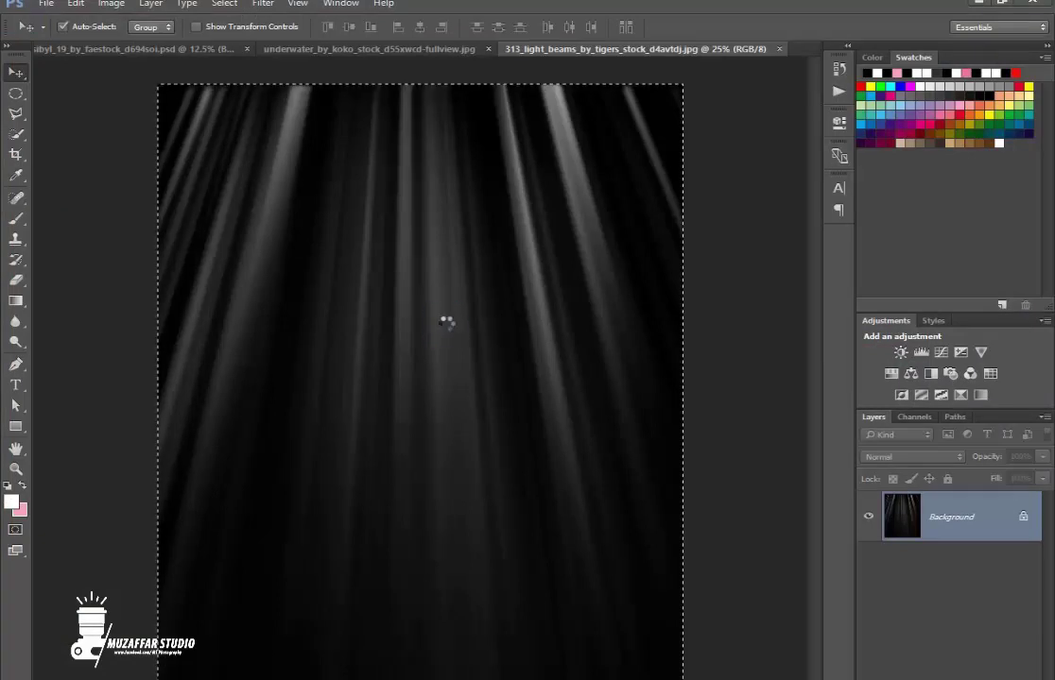
key(ctrl+w)
key(ctrl+v)
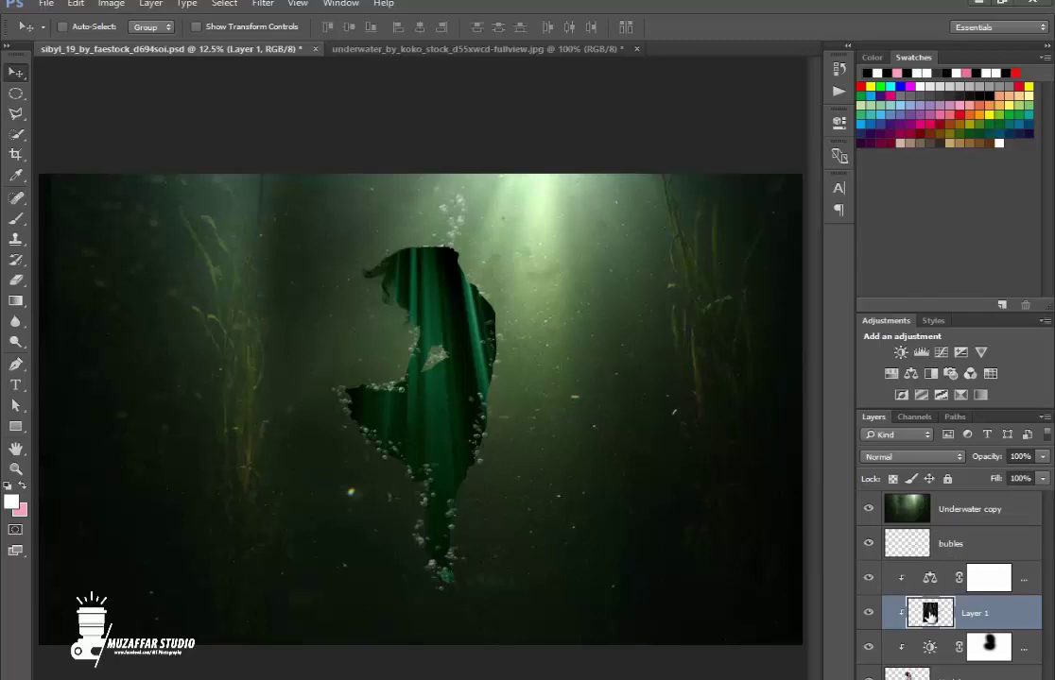
Put the light-beams layer on top in Screen mode, shift it up-right and rotate it slightly clockwise
drag(931, 518, 936, 496)
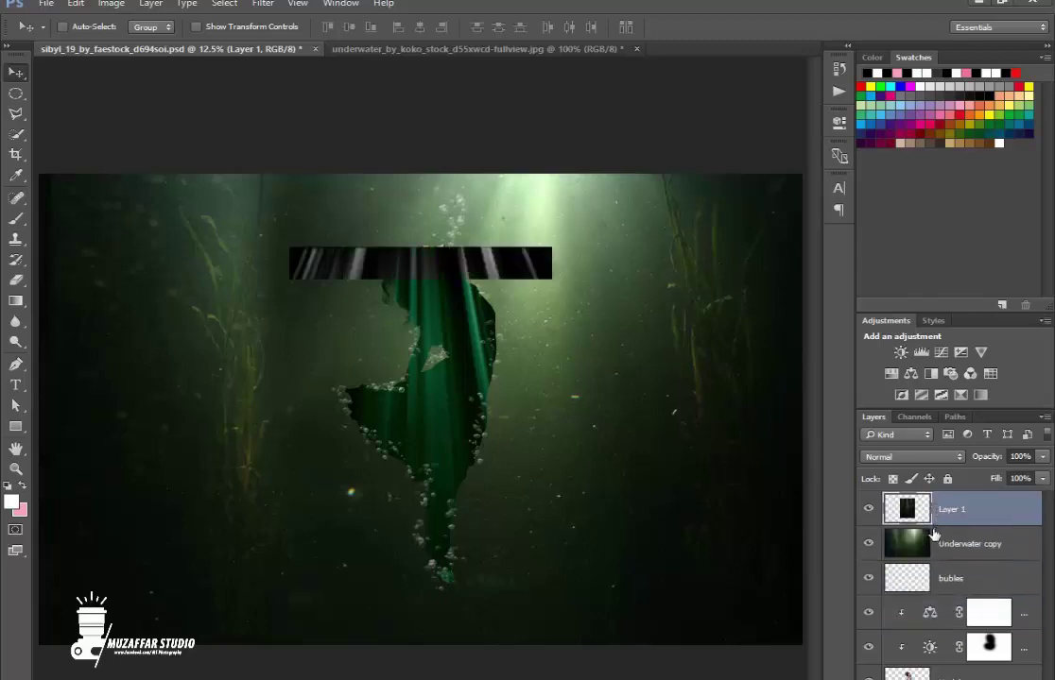
click(883, 457)
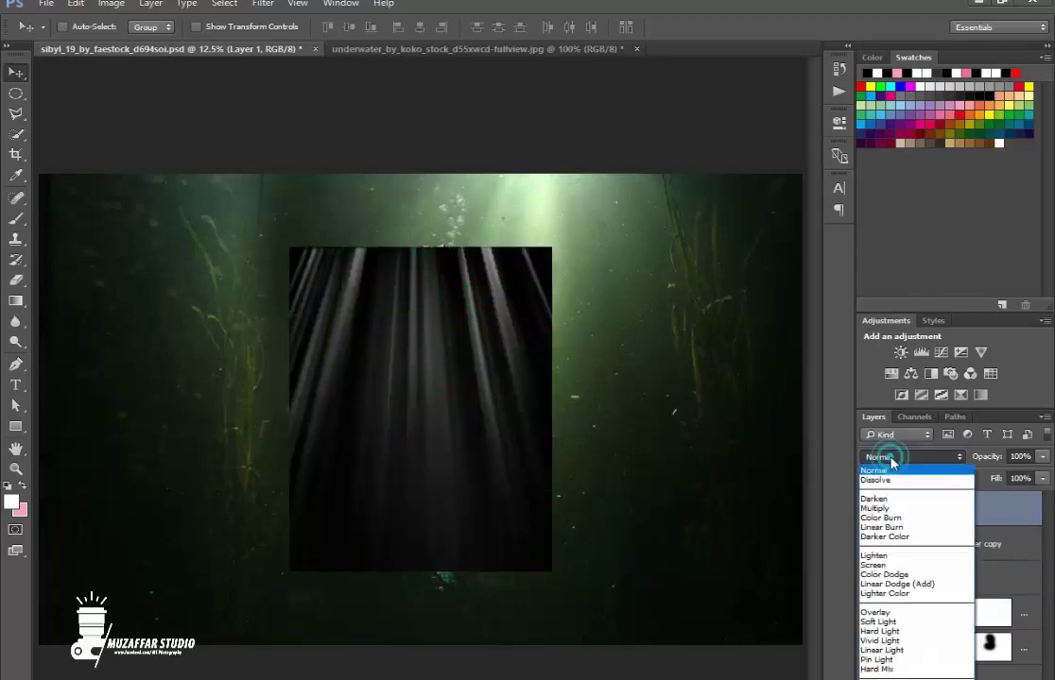
click(883, 565)
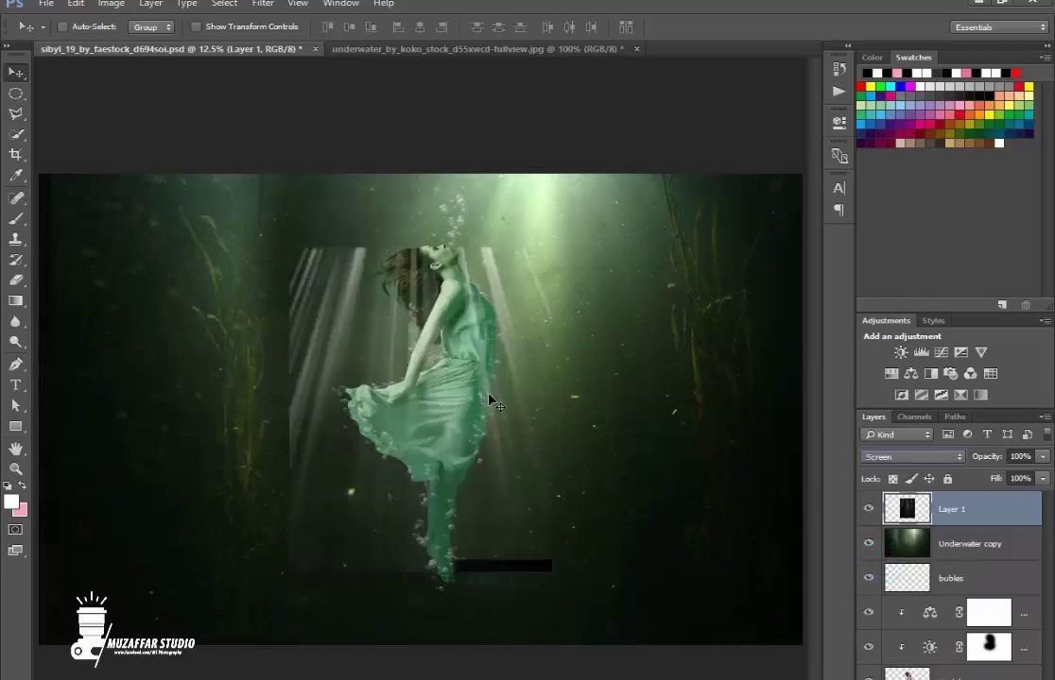
drag(490, 404, 521, 332)
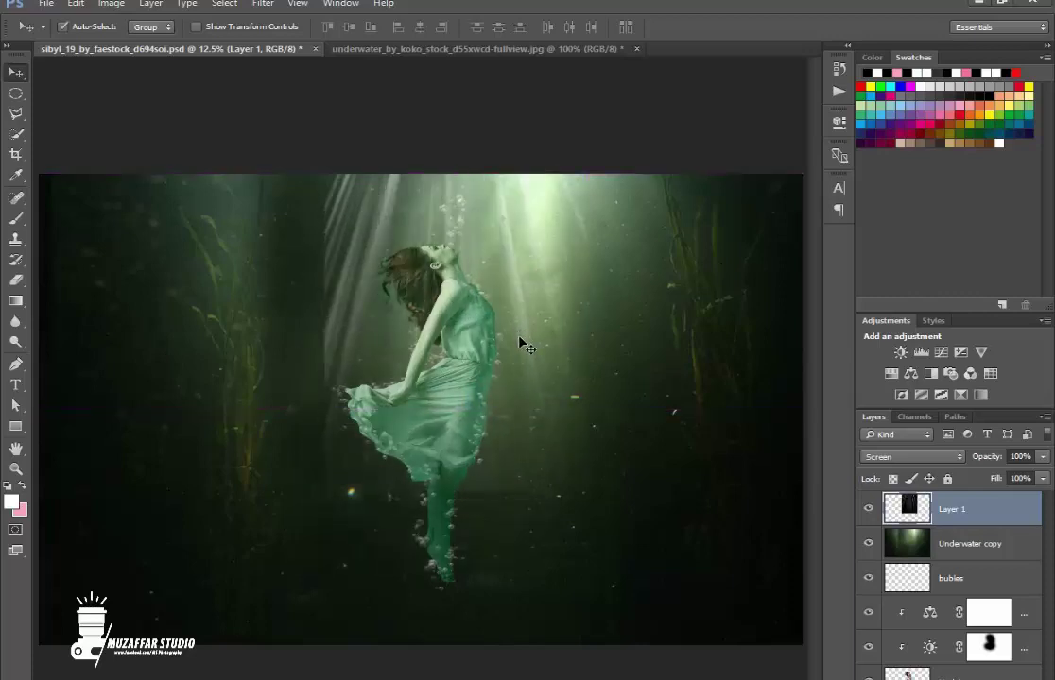
key(ctrl+t)
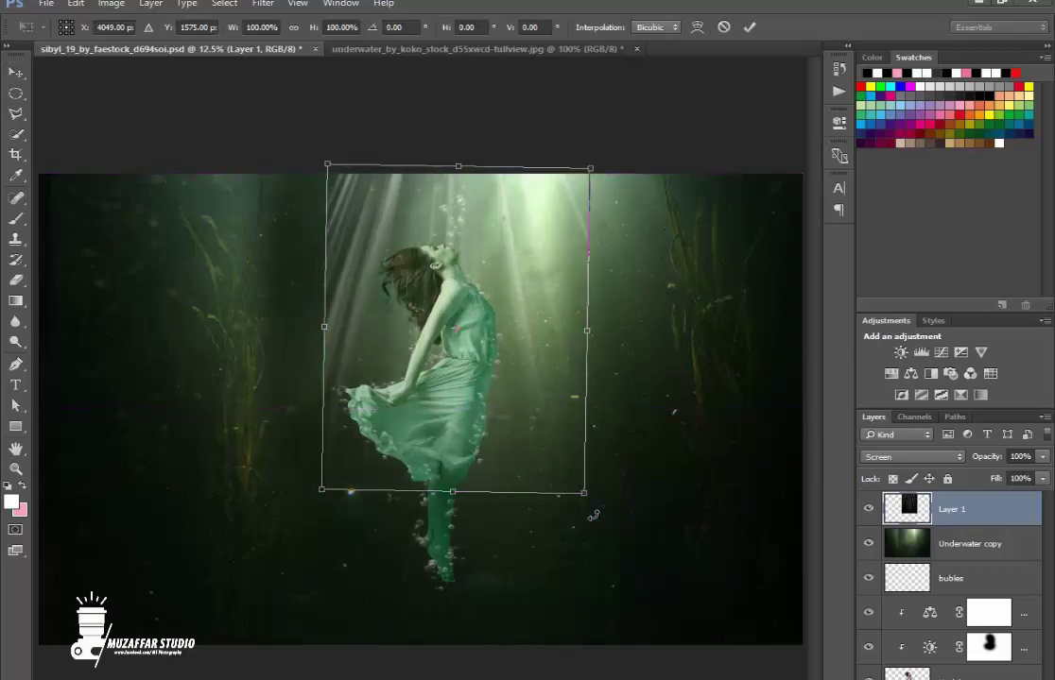
drag(608, 493, 602, 499)
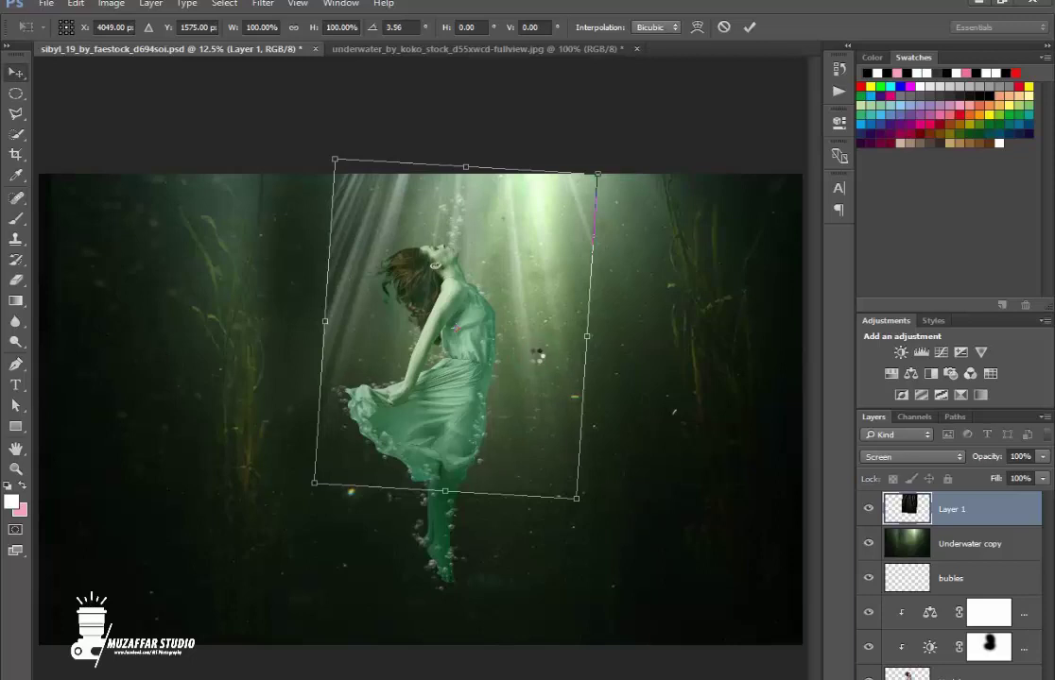
key(Return)
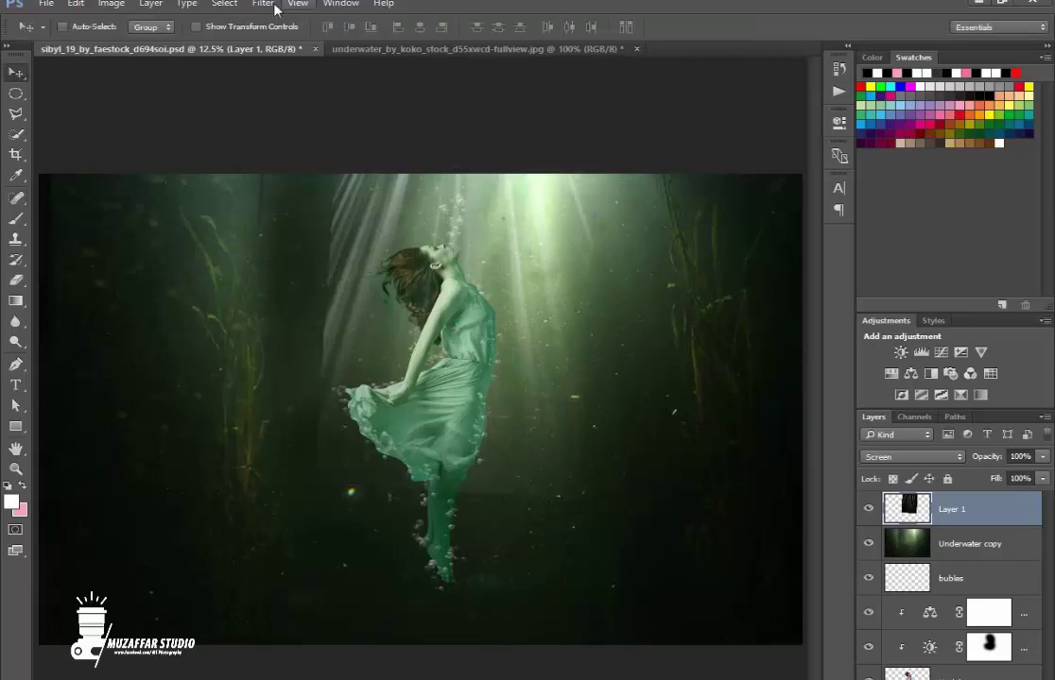
Apply a 23.7-pixel Gaussian Blur to the light-beams layer
click(275, 5)
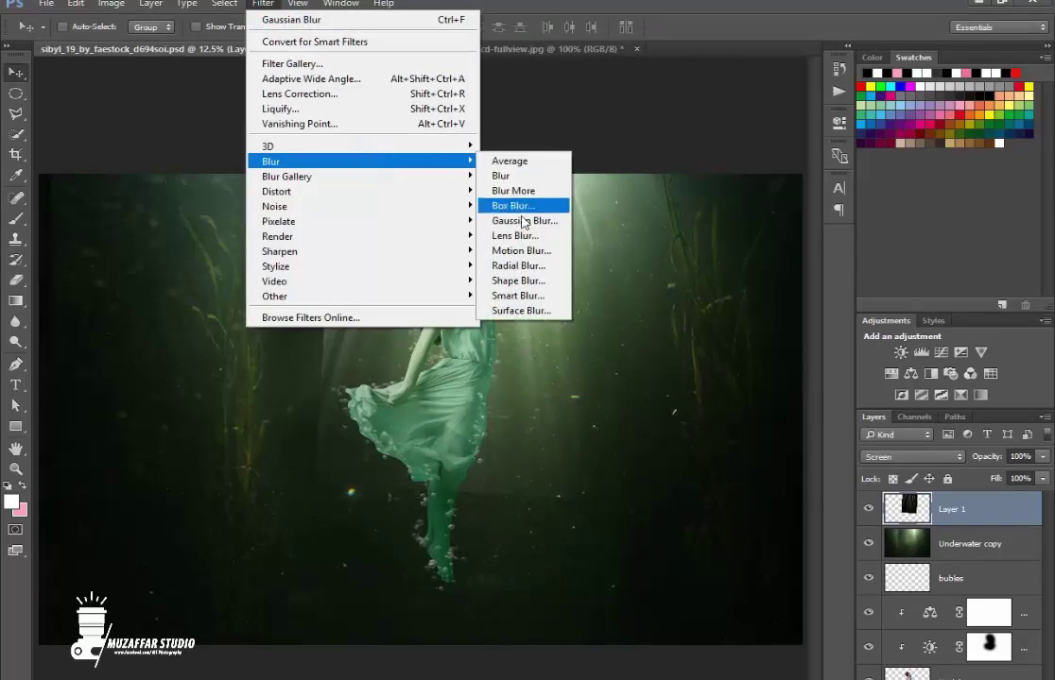
click(524, 222)
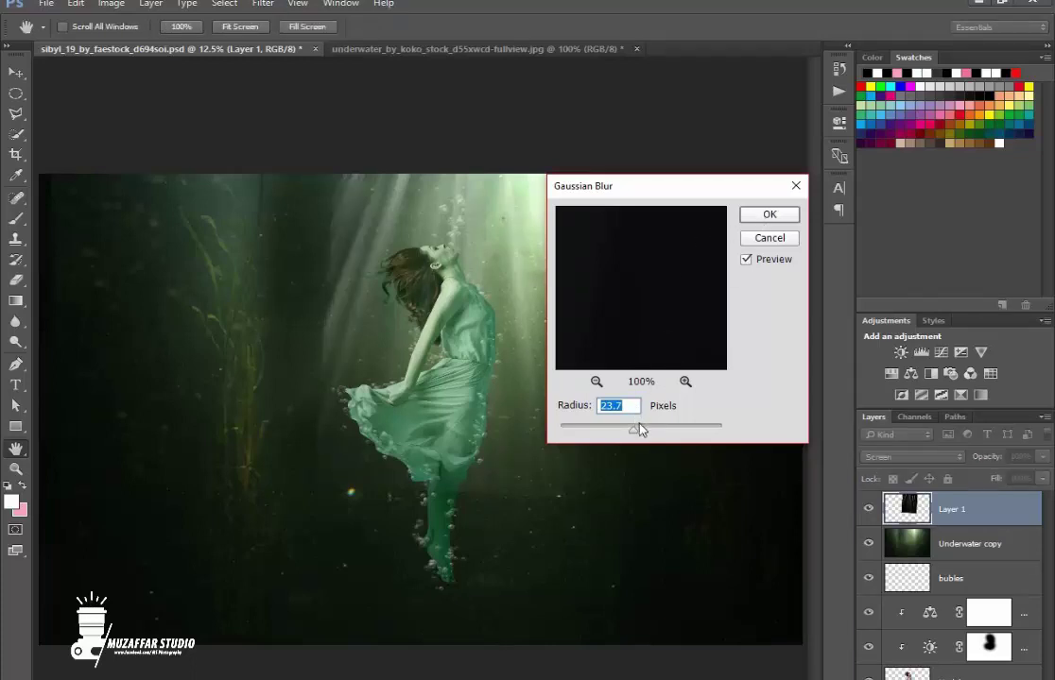
click(746, 216)
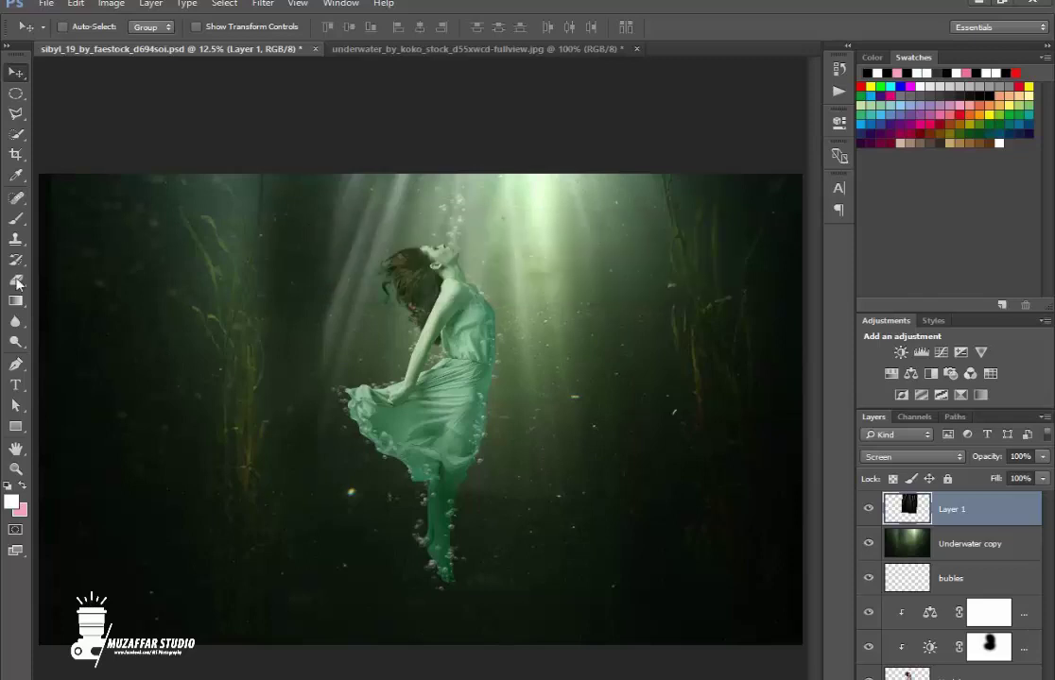
Erase the stray light ray beside the dancer's head and toggle the layer to compare
click(16, 283)
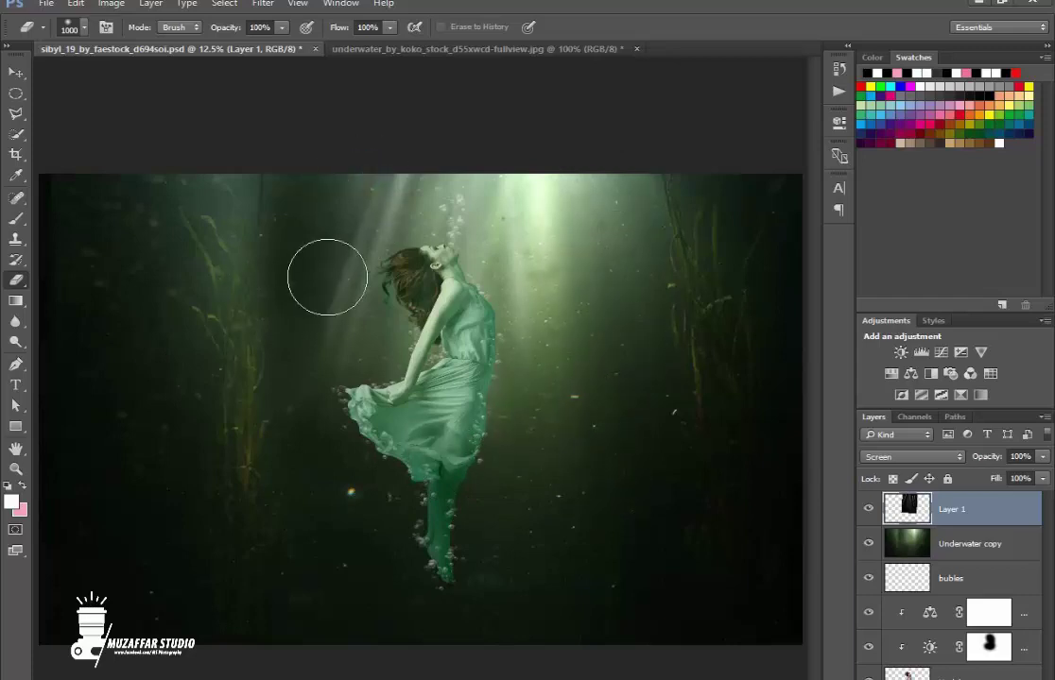
drag(330, 255, 268, 397)
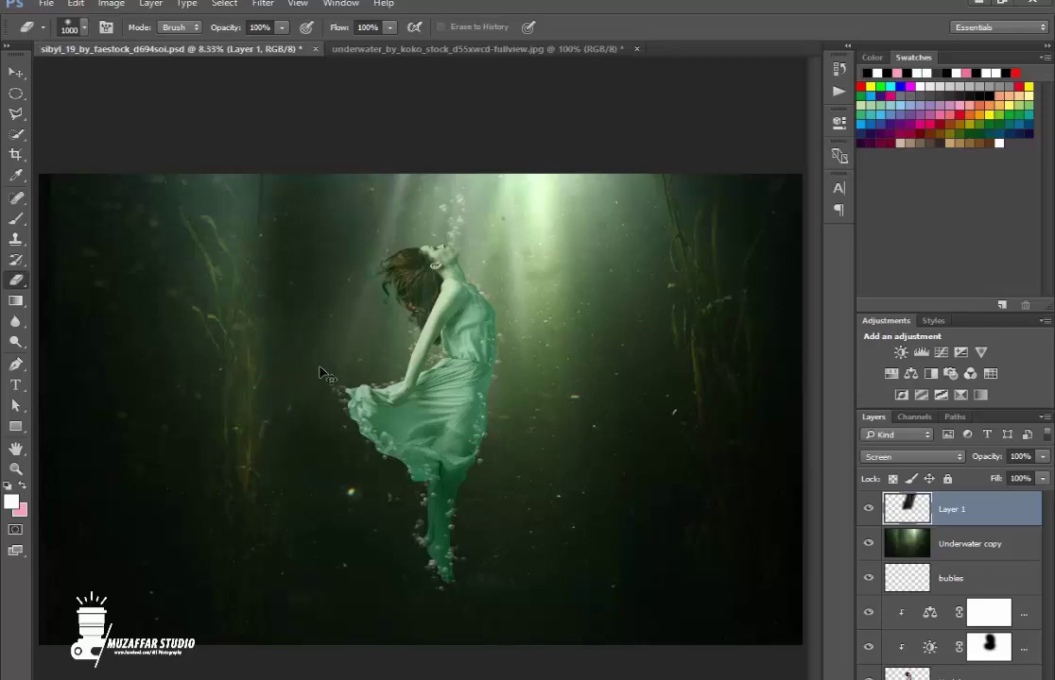
key(ctrl+minus)
key(ctrl+minus)
key(ctrl+plus)
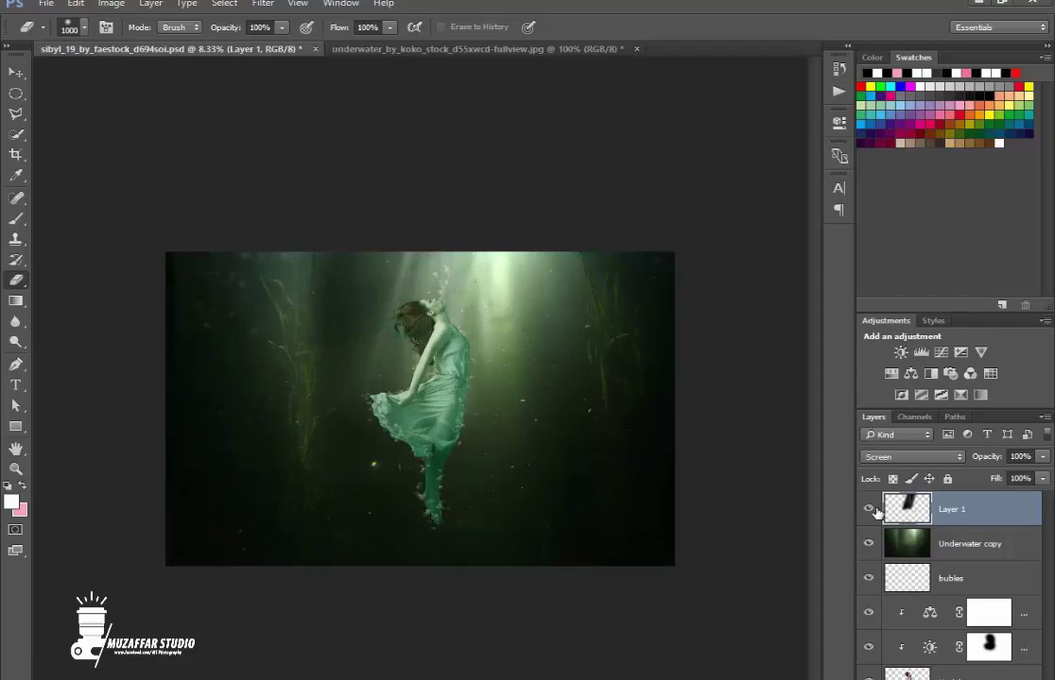
click(869, 509)
key(ctrl+minus)
key(ctrl+plus)
key(ctrl+plus)
key(ctrl+minus)
click(12, 74)
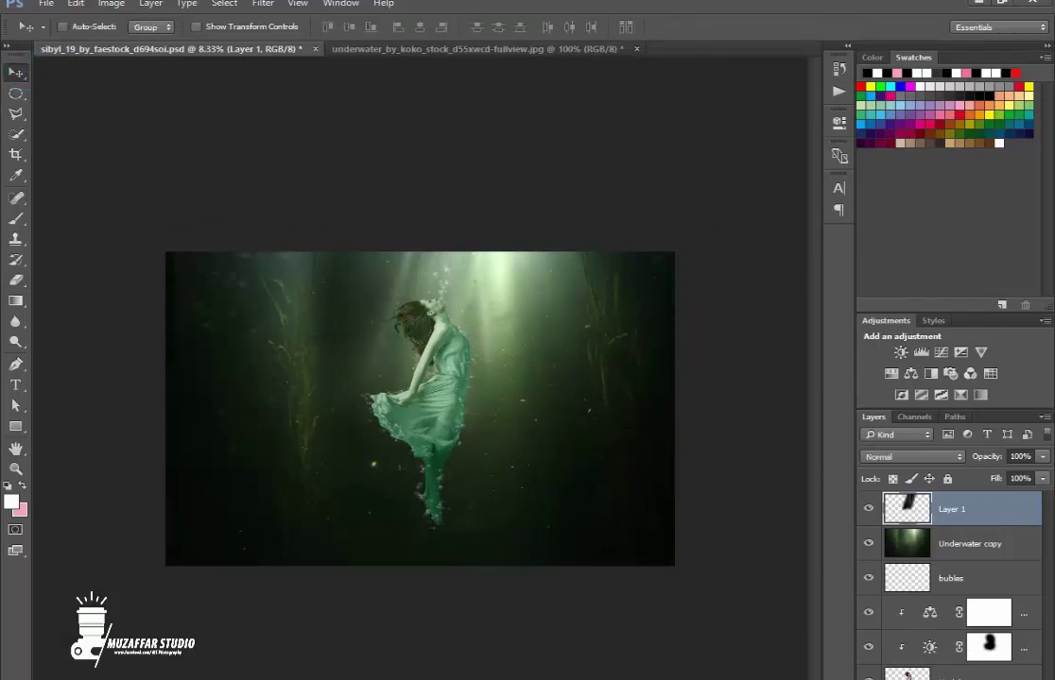
Add a new layer and select the Muzaffar studio brush preset from the Large List view
key(ctrl+shift+alt+n)
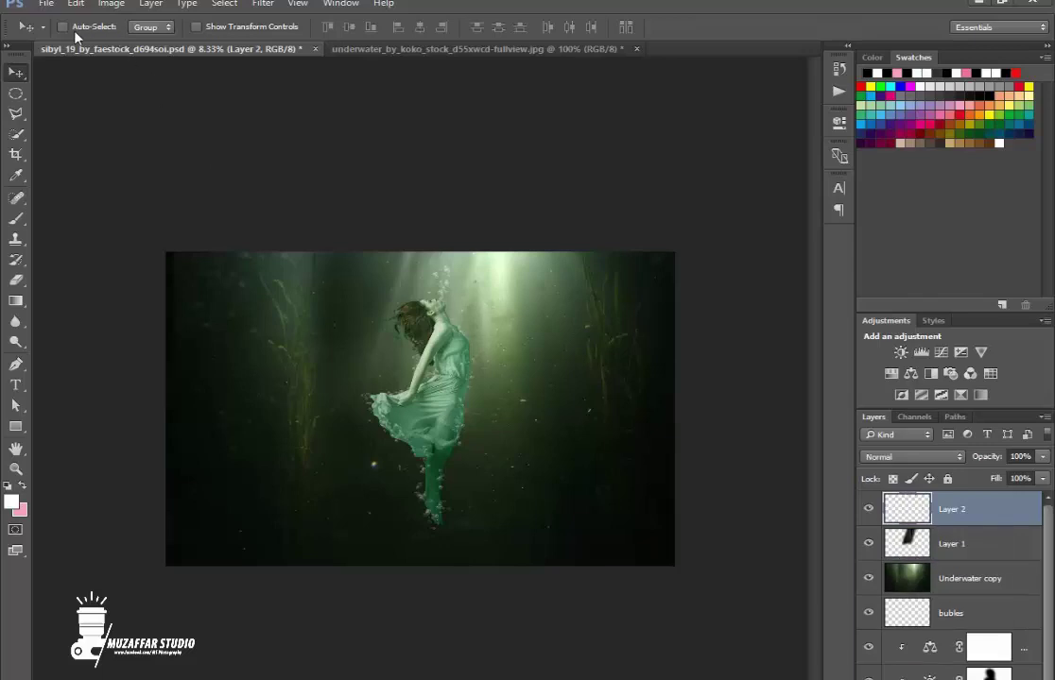
click(17, 218)
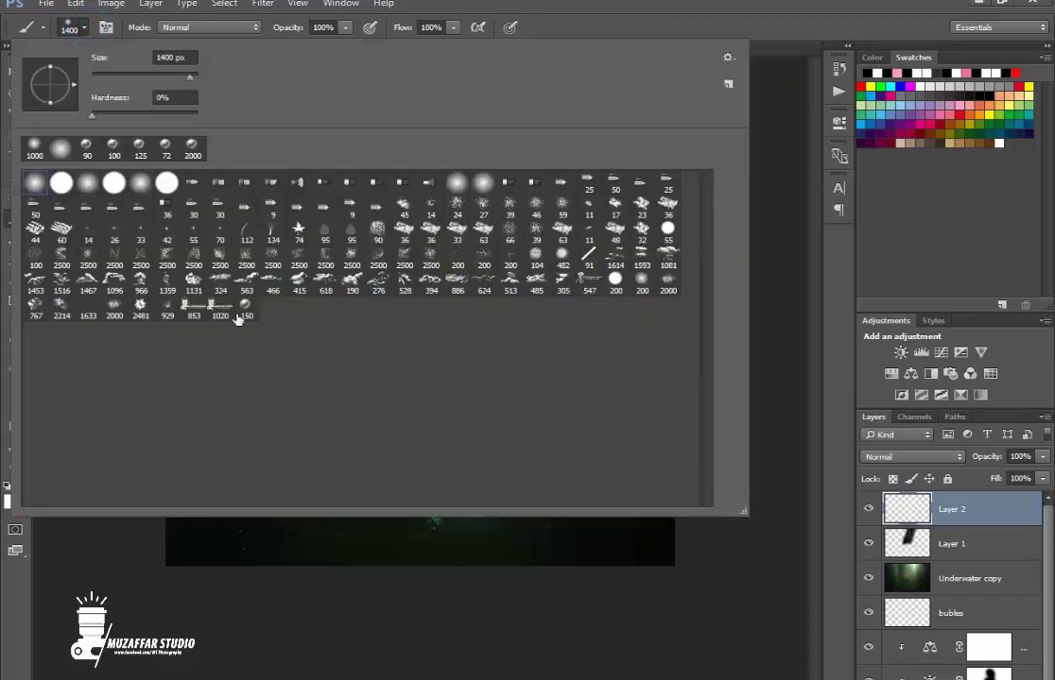
click(216, 307)
click(197, 311)
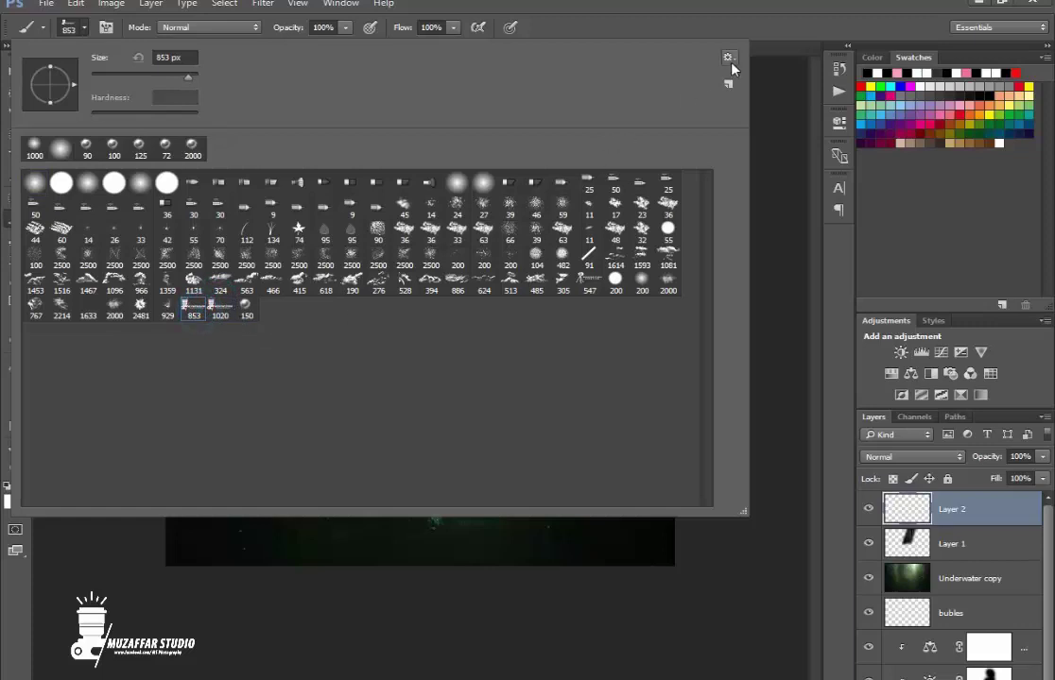
click(727, 57)
click(795, 197)
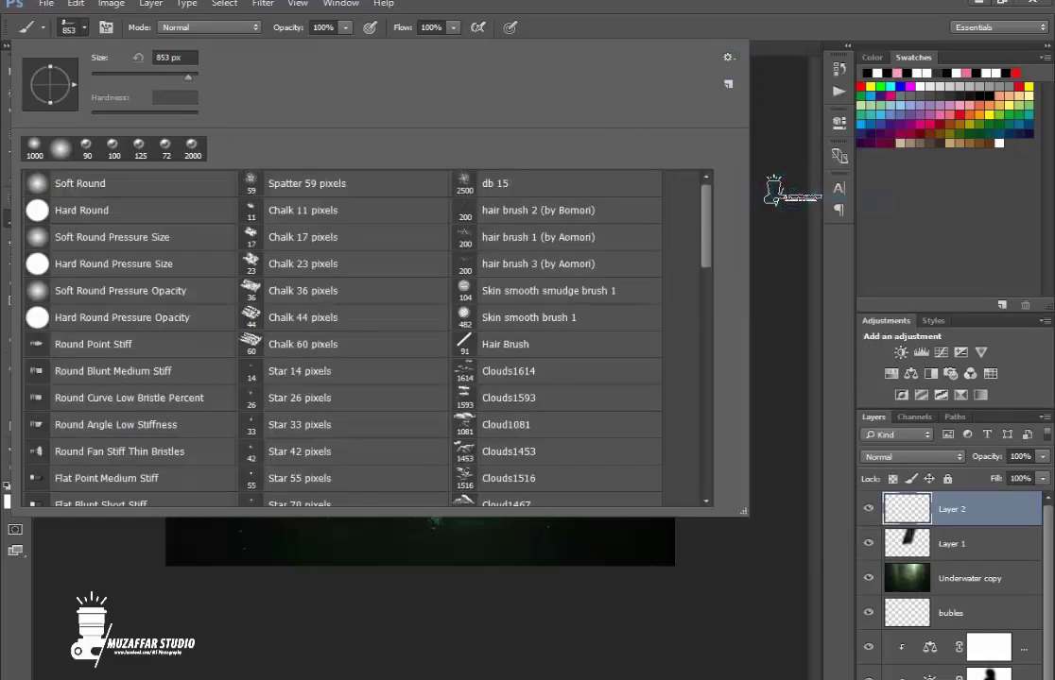
drag(708, 211, 700, 474)
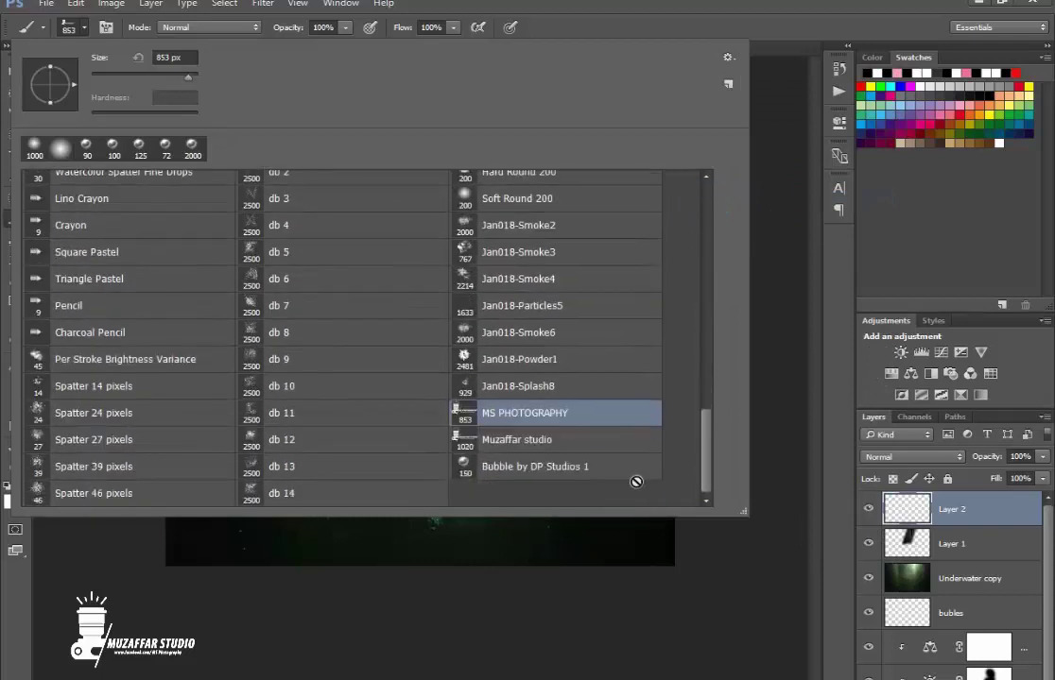
click(545, 444)
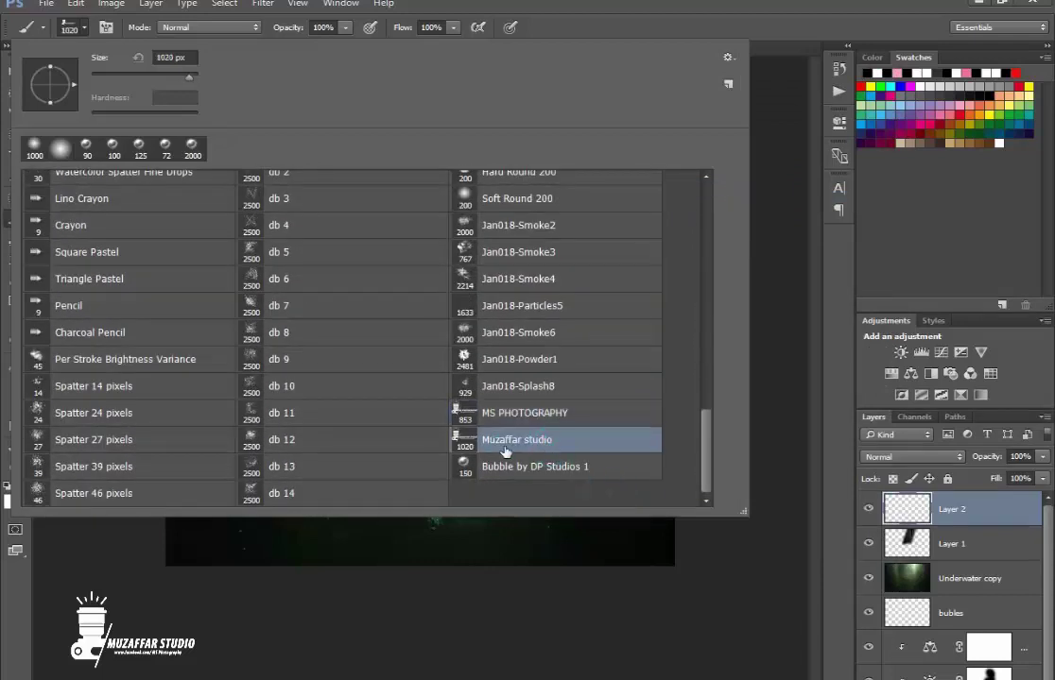
double_click(505, 452)
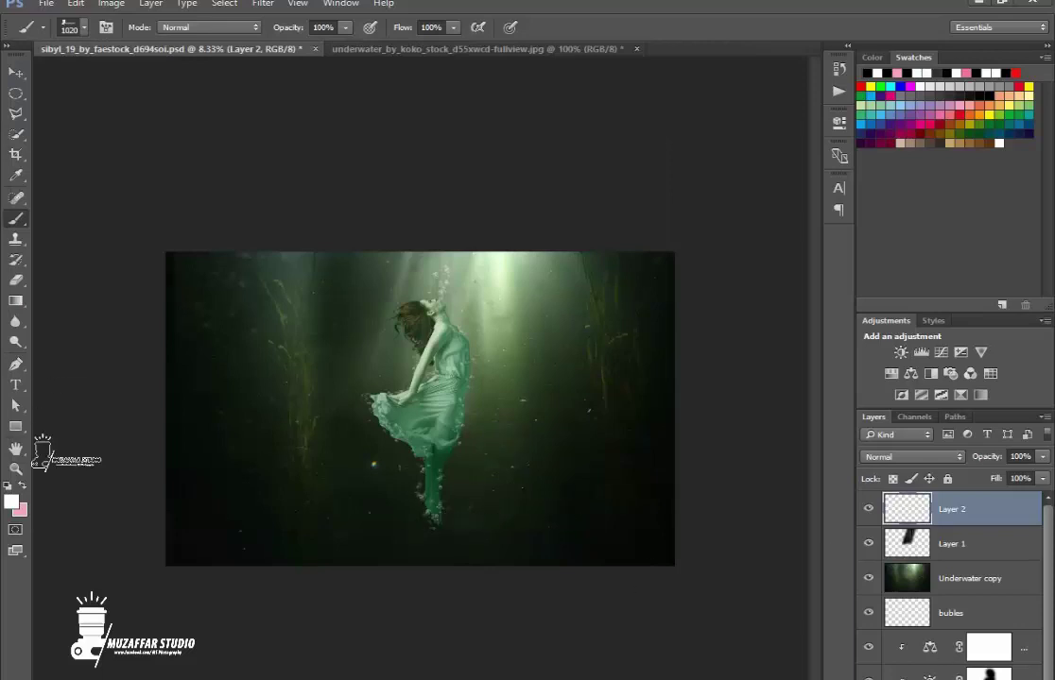
Stamp the white logo at 1200 px and move it into the lower-left corner
key(bracketright)
key(bracketright)
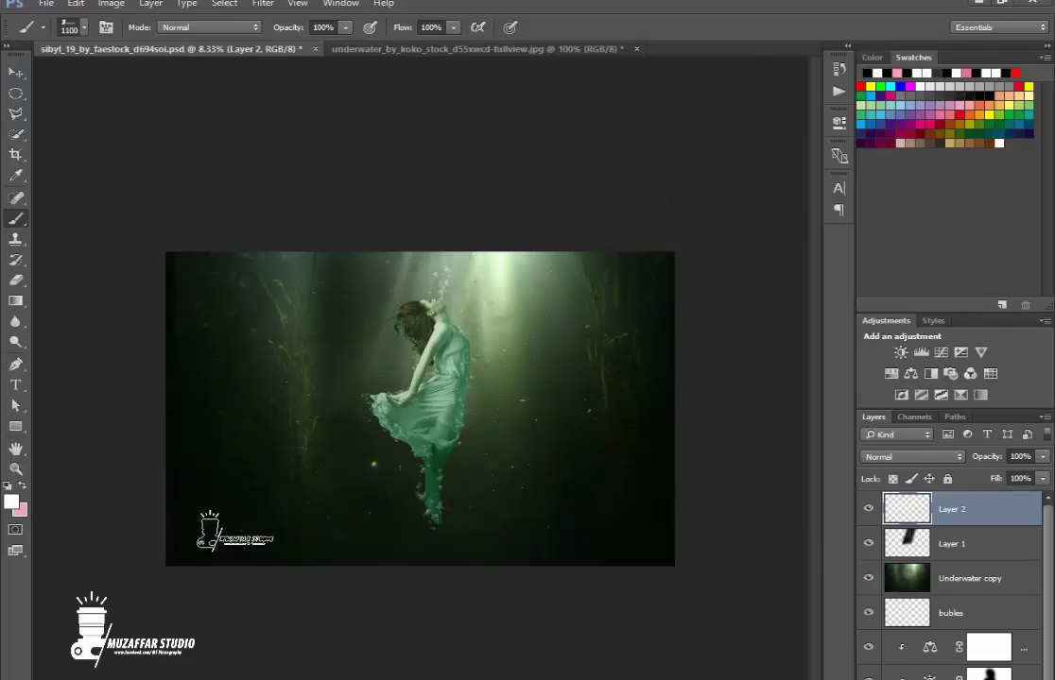
click(236, 532)
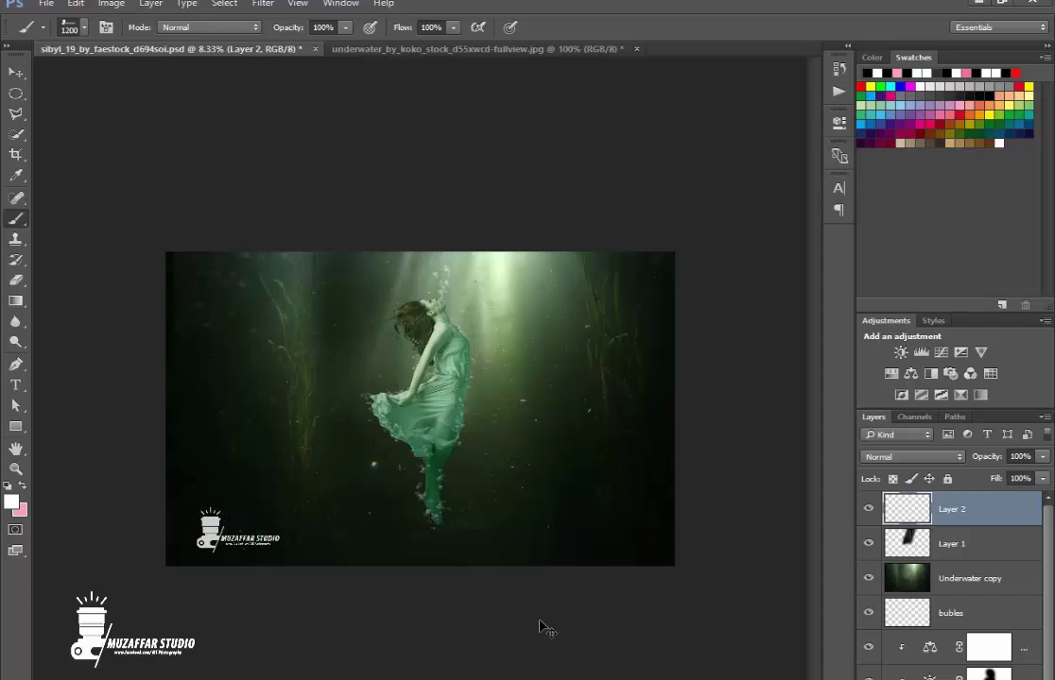
key(ctrl+minus)
key(ctrl+plus)
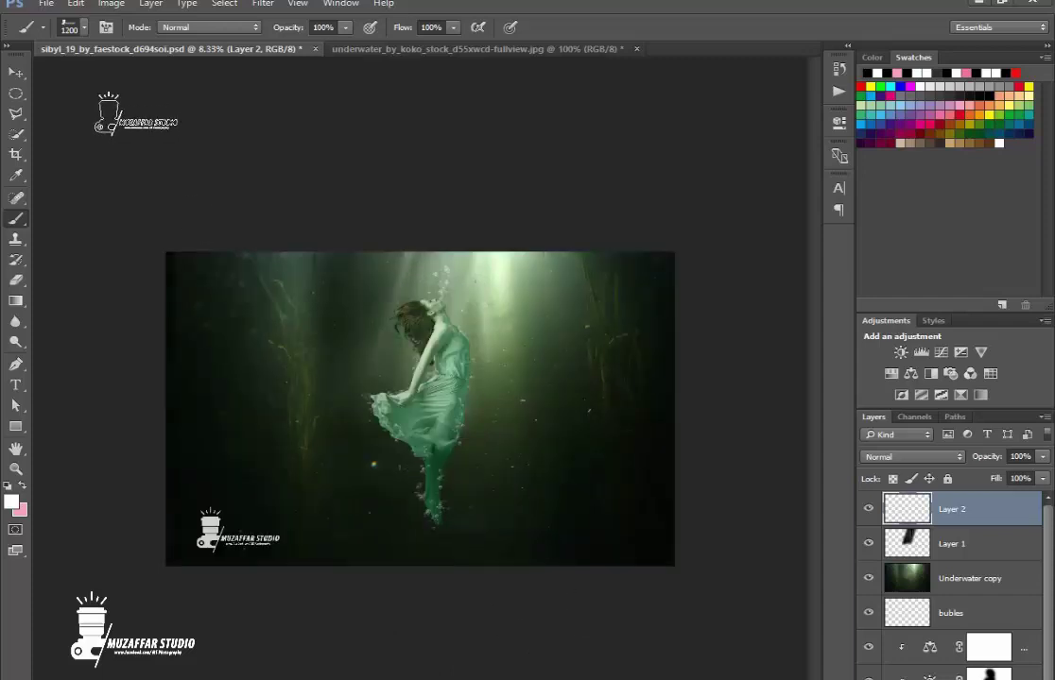
click(15, 72)
key(ctrl+minus)
drag(349, 486, 483, 654)
key(ctrl+plus)
key(ctrl+plus)
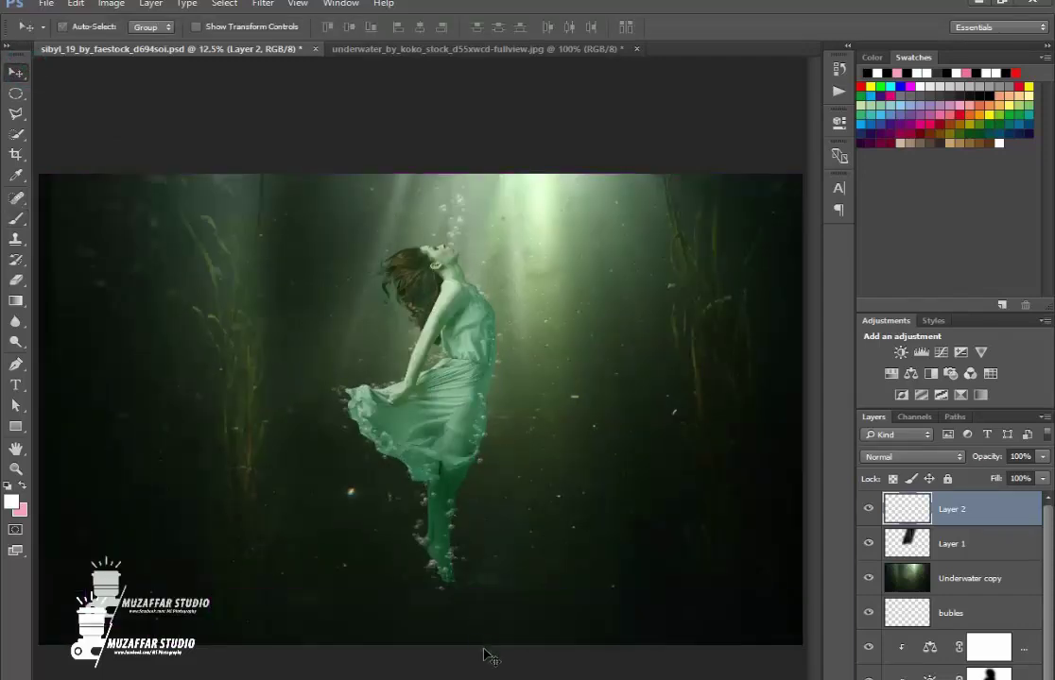